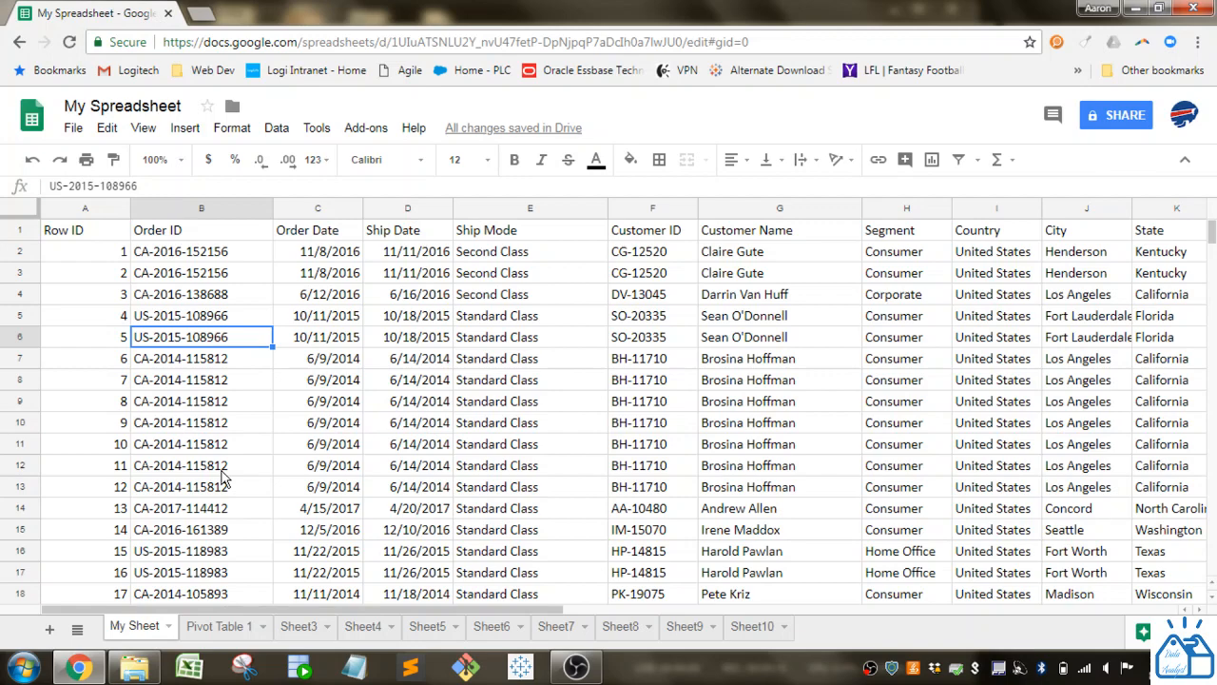
Switch to the Pivot Table 1 sheet and highlight its empty Rows, Columns and Values areas in turn
click(277, 129)
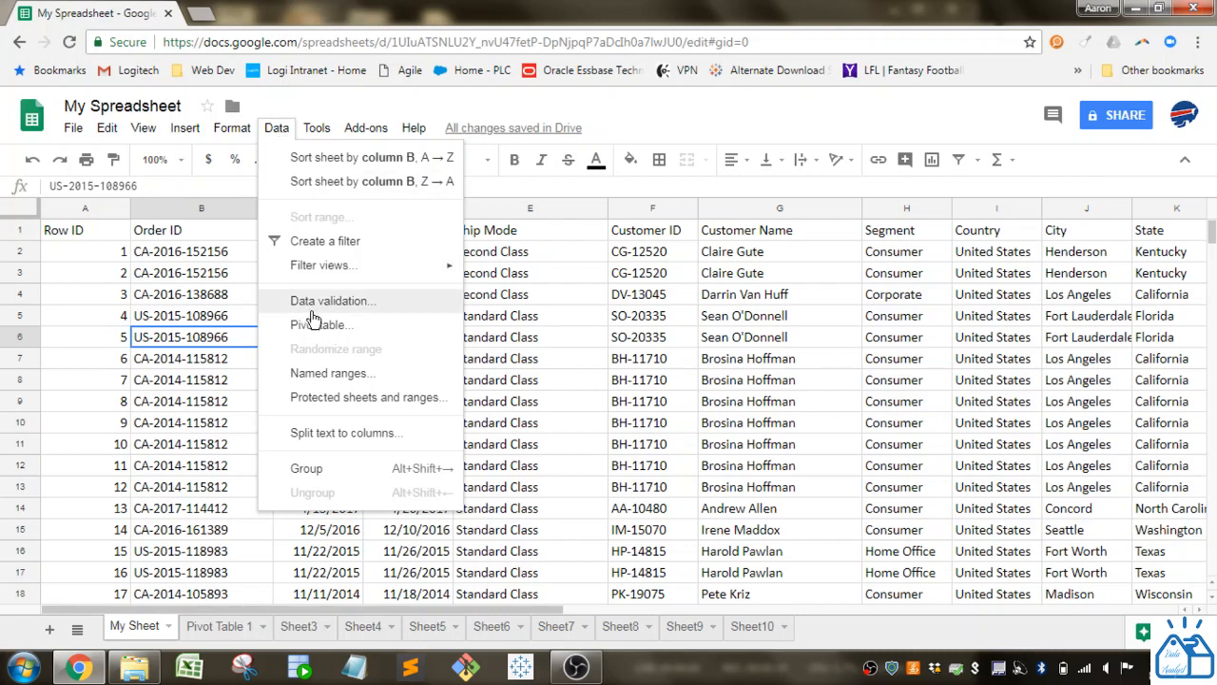
click(217, 630)
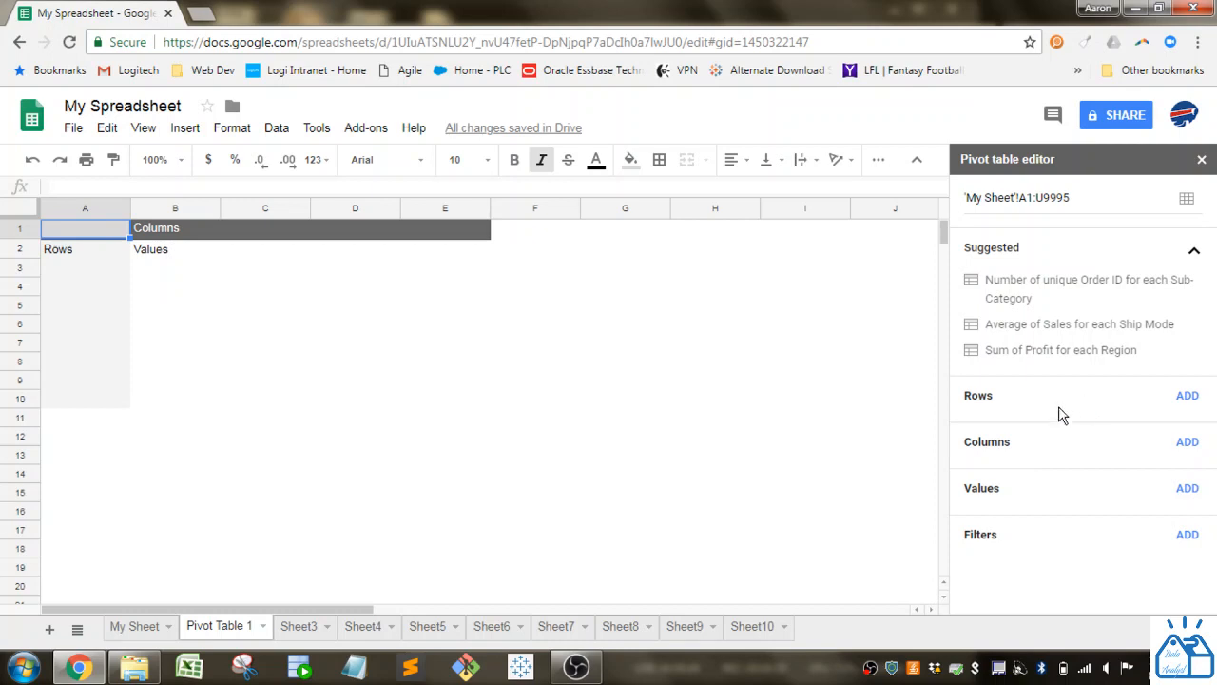
drag(95, 250, 95, 407)
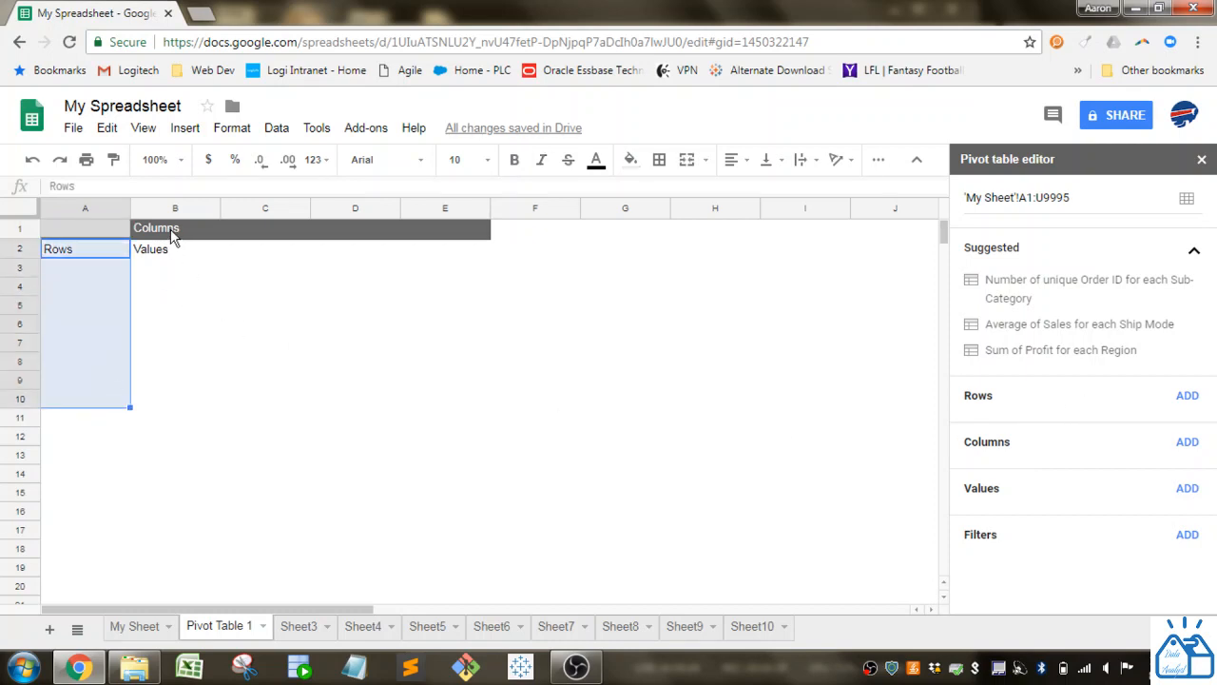
drag(172, 235, 454, 239)
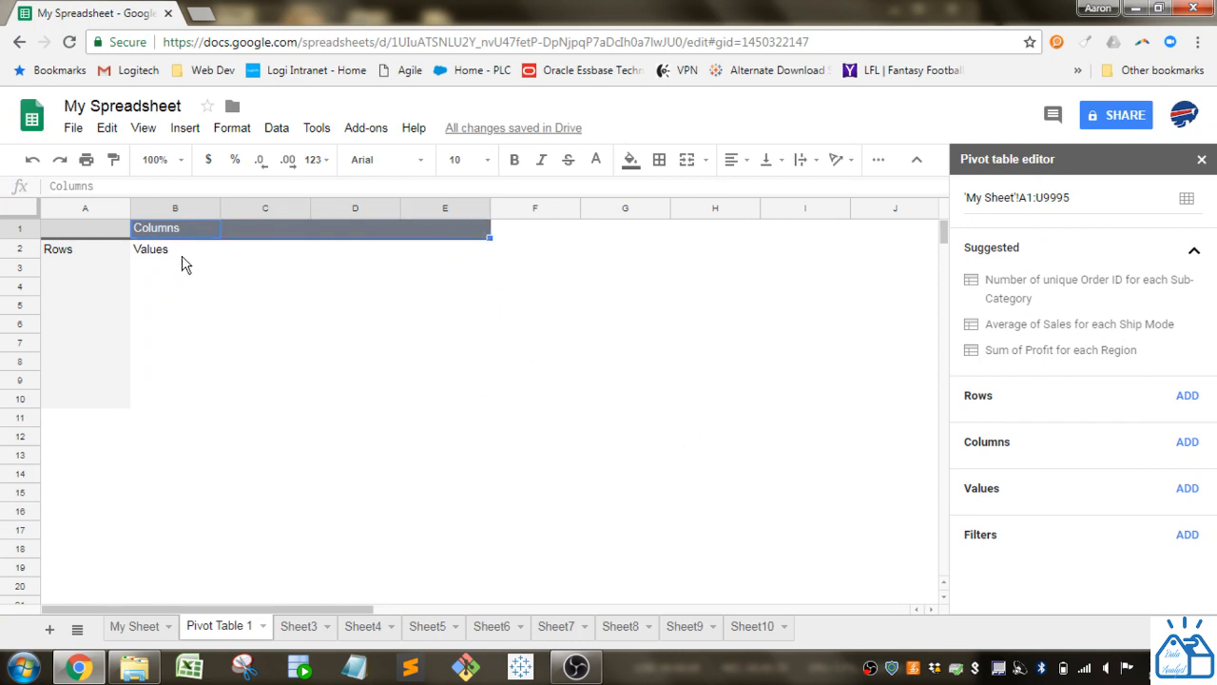
drag(166, 255, 476, 403)
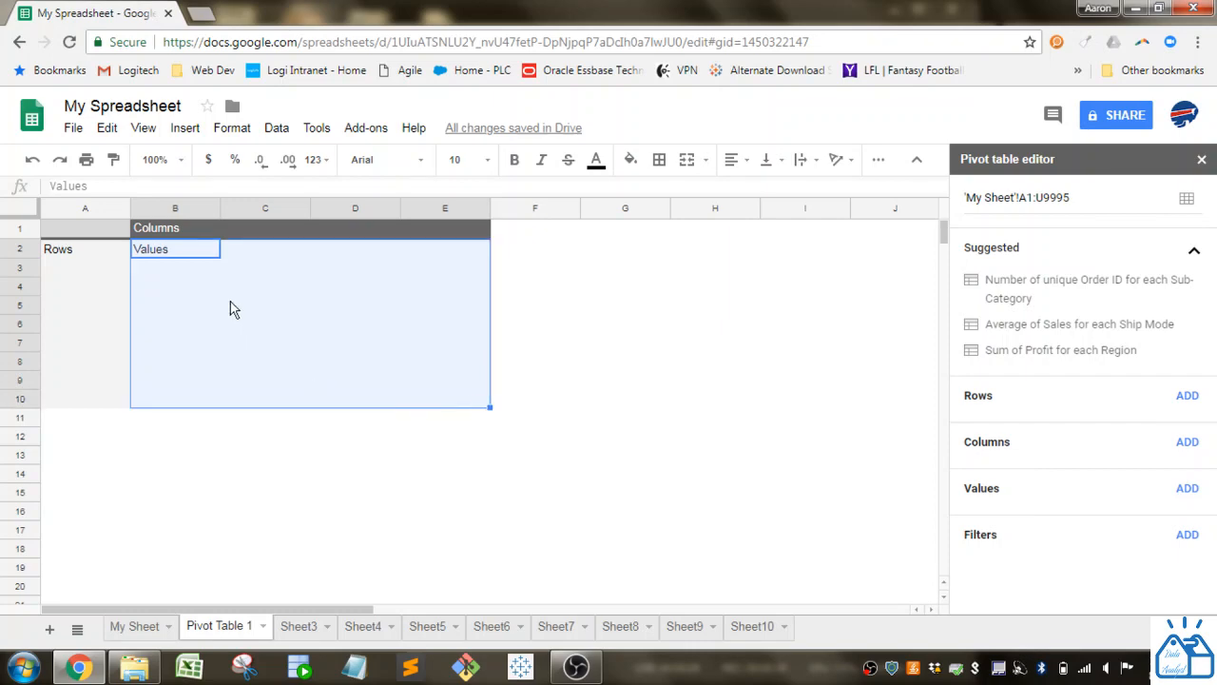
Add the Category field to the pivot table's rows and highlight the category names
click(1184, 400)
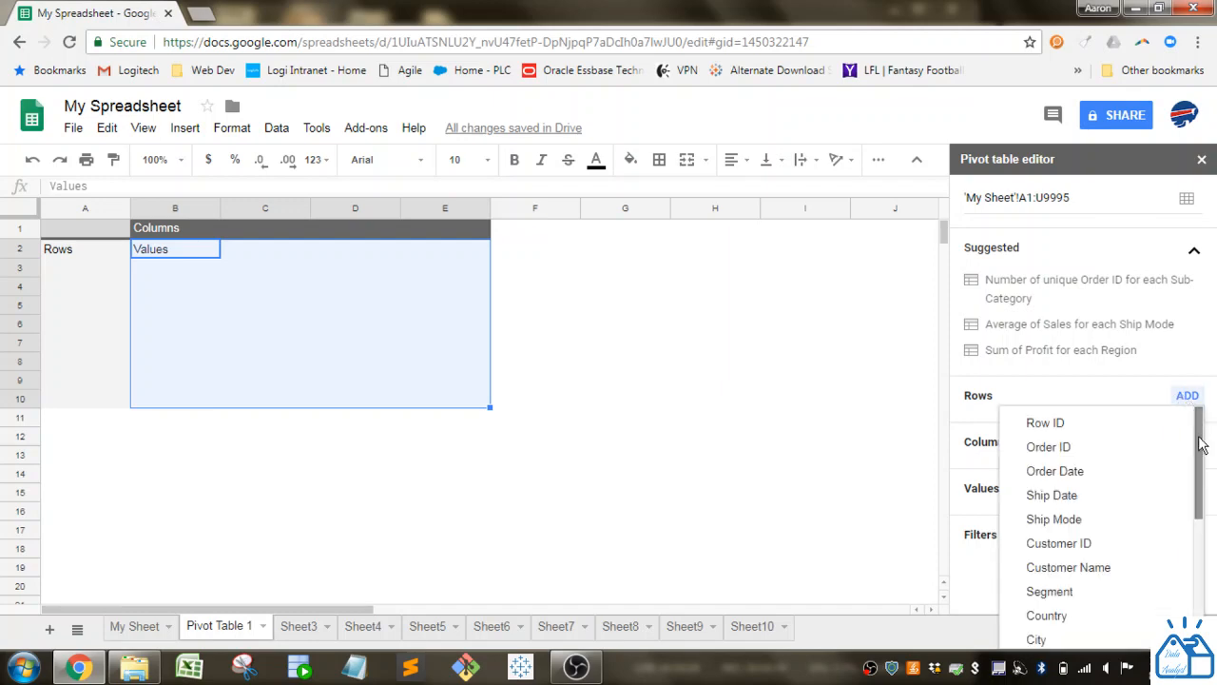
scroll(1181, 551, down, 3)
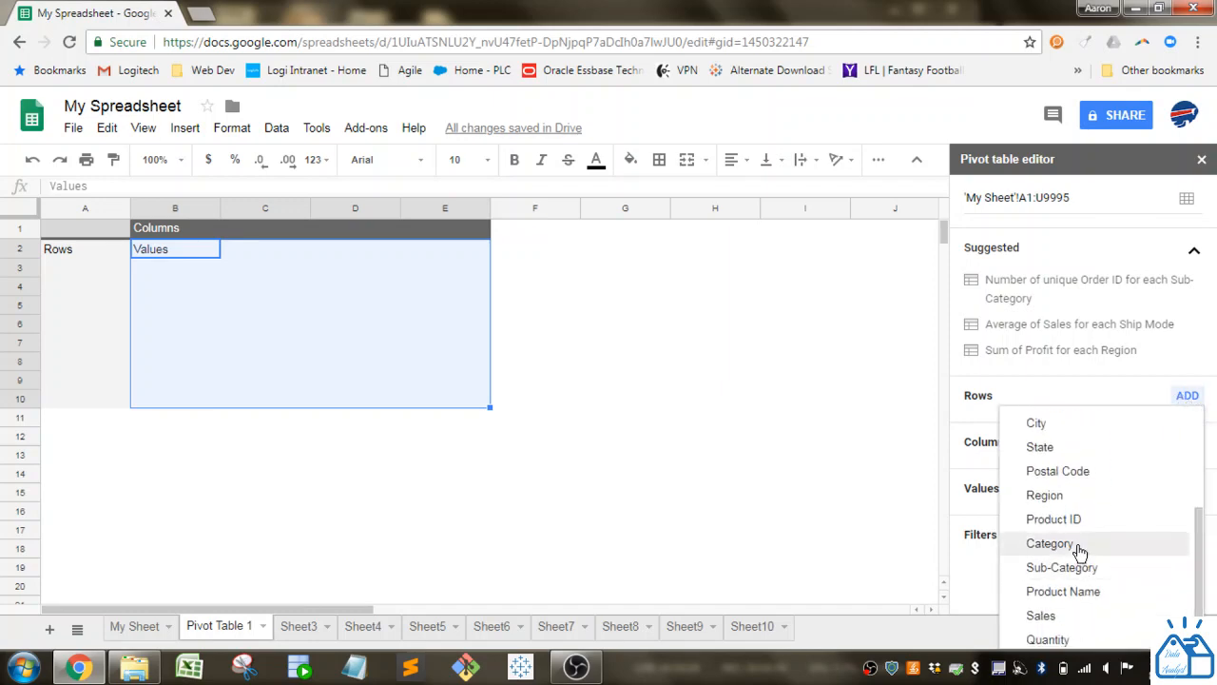
click(1180, 549)
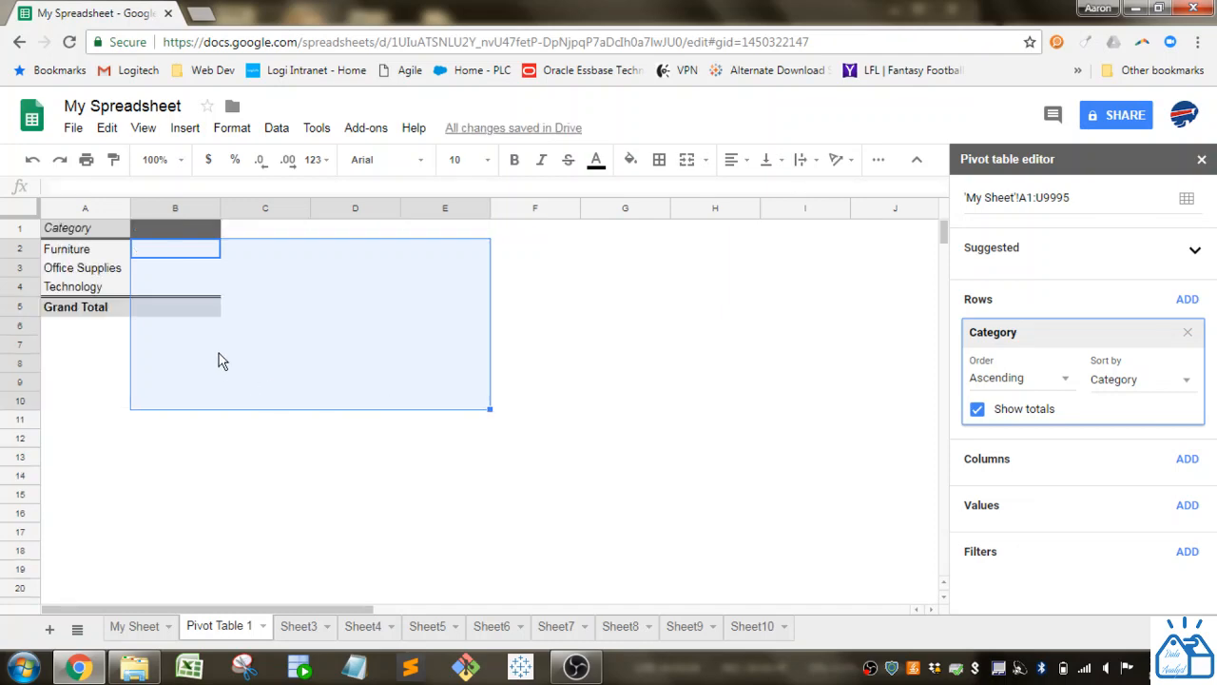
drag(59, 249, 93, 287)
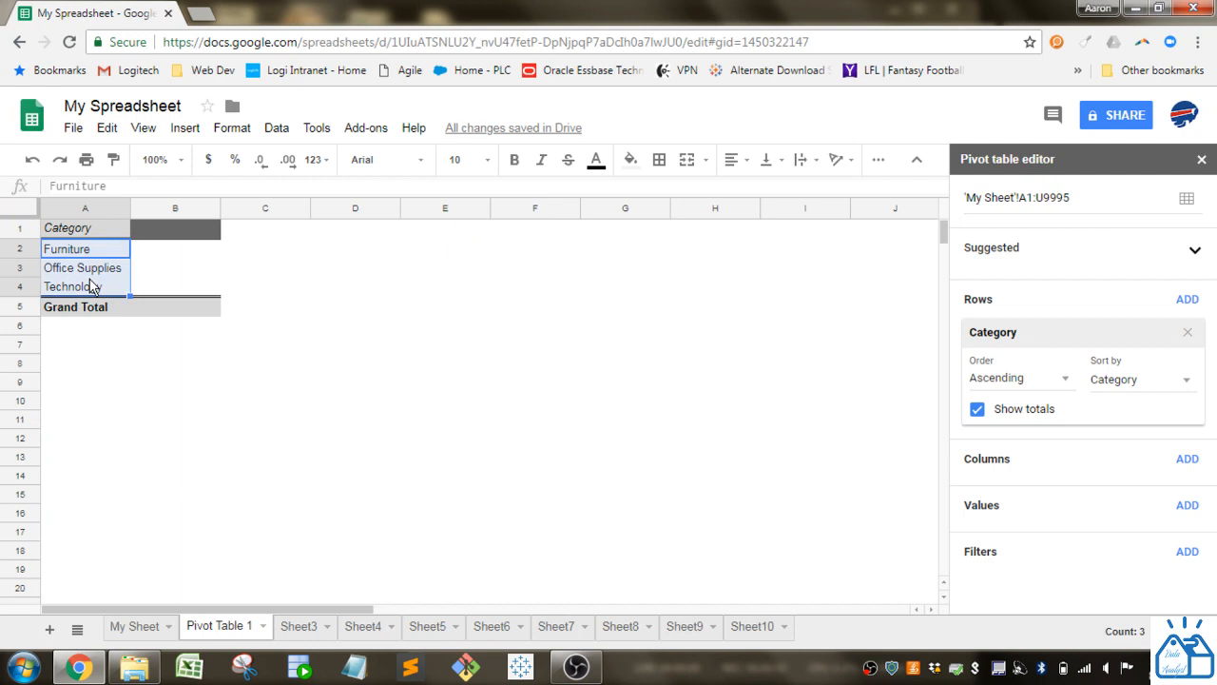
Add the Region field to the pivot table's columns
click(1184, 459)
drag(1198, 498, 1204, 580)
click(1072, 576)
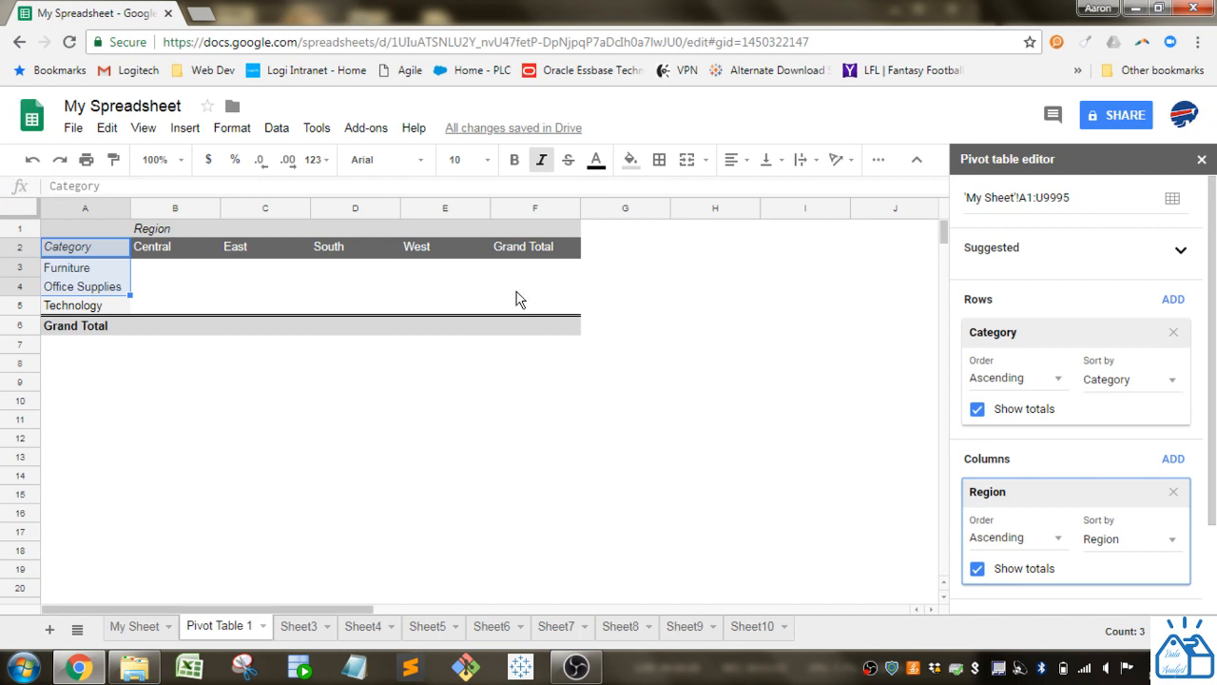
Add the Sales field to the pivot table's values and review the summary functions, keeping SUM
scroll(1179, 476, down, 2)
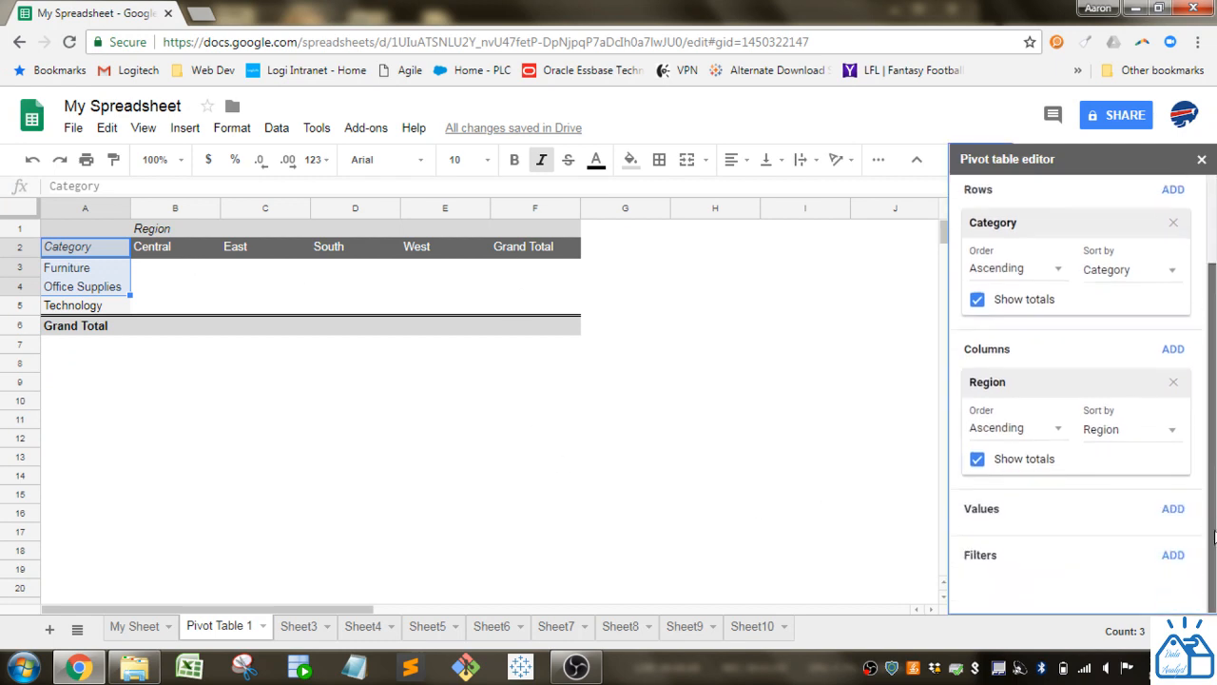
click(1161, 512)
scroll(1152, 554, down, 3)
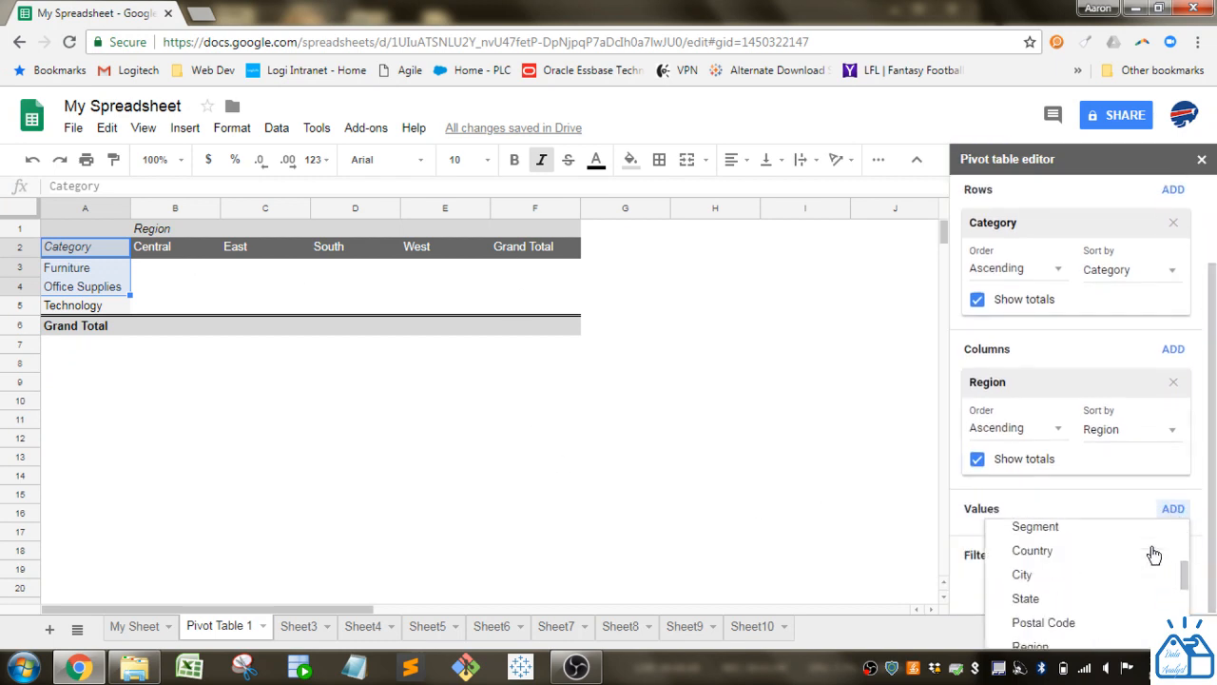
scroll(1152, 554, down, 2)
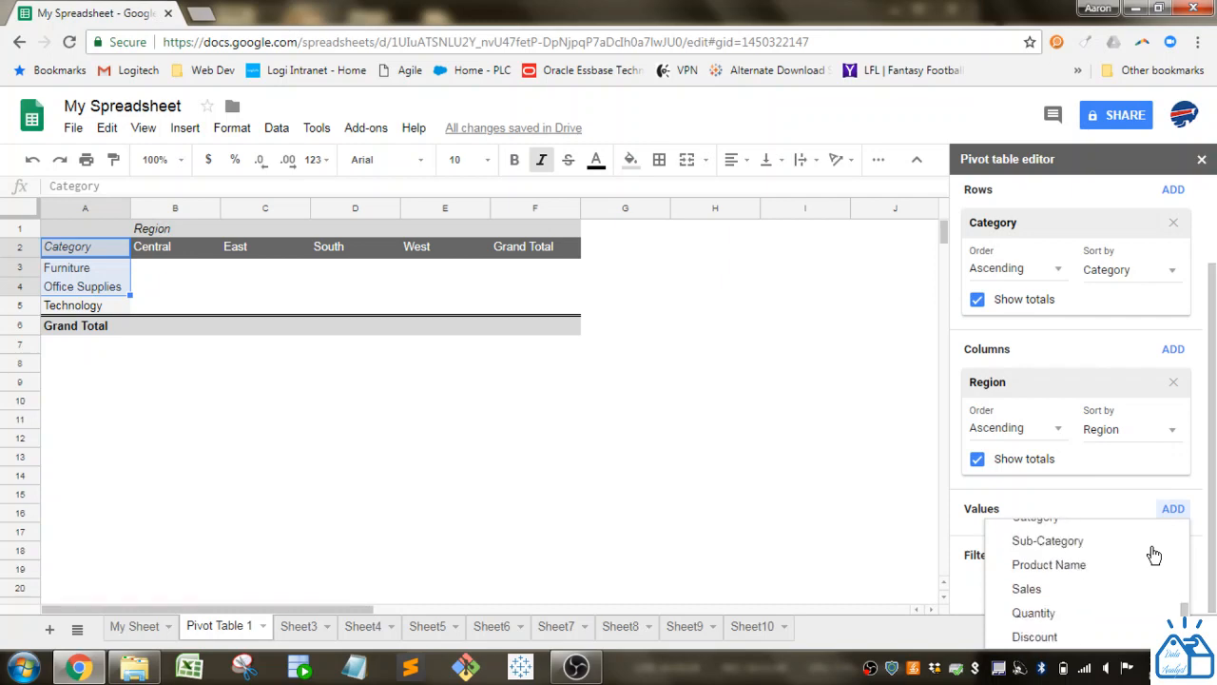
click(1072, 590)
scroll(1071, 580, down, 2)
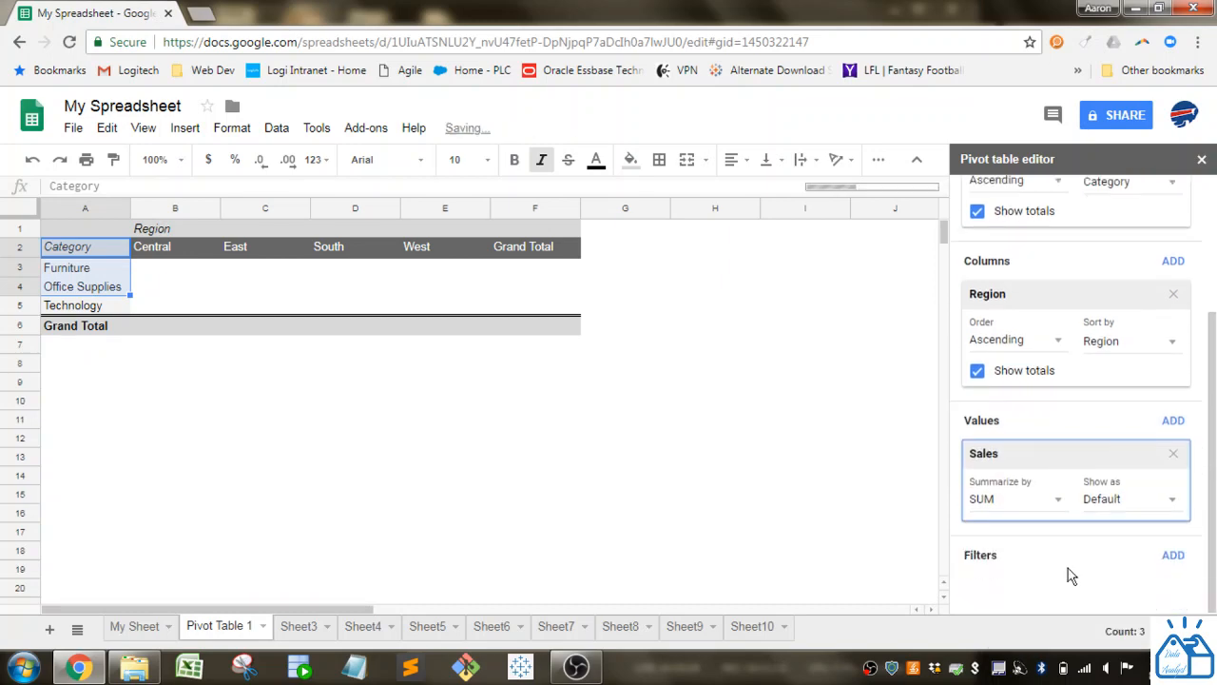
click(1061, 505)
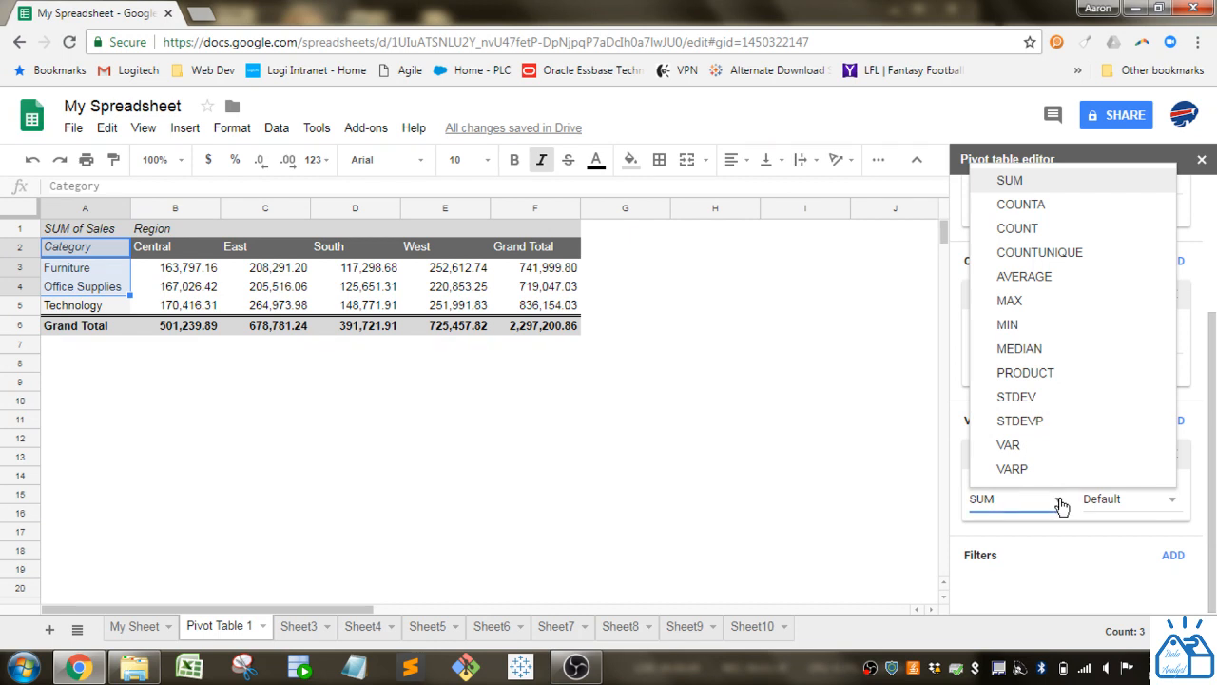
click(1062, 543)
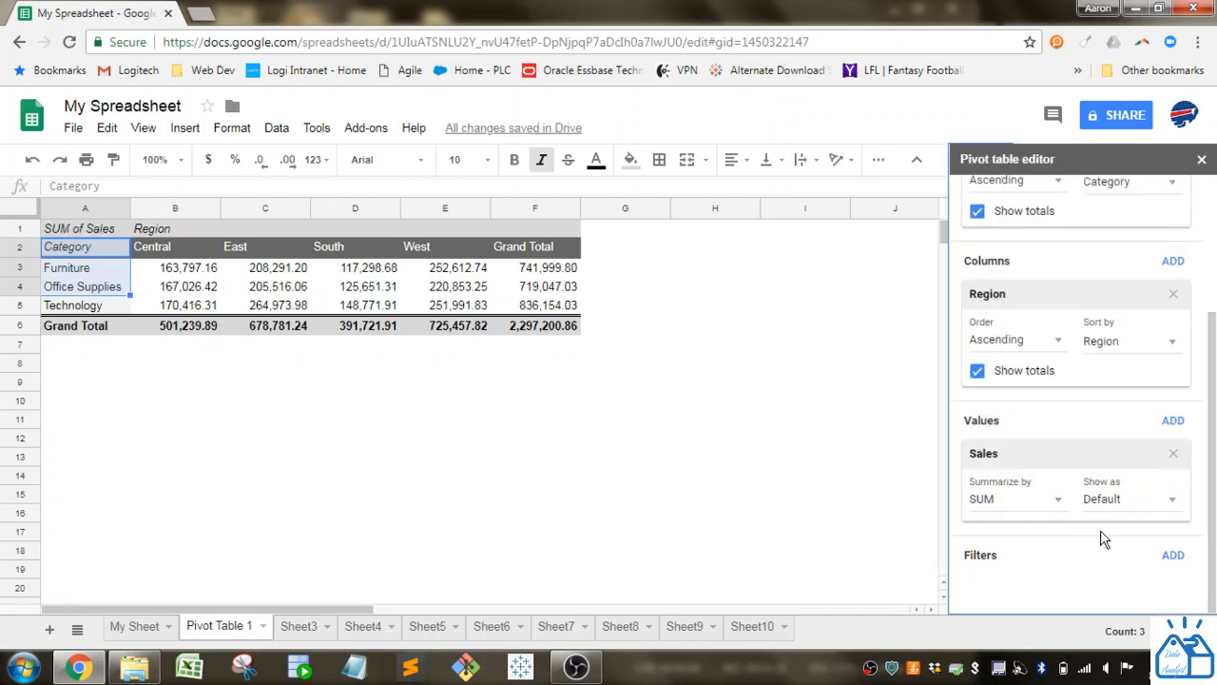
Add a Ship Mode filter to the pivot table that includes only First Class
click(1172, 556)
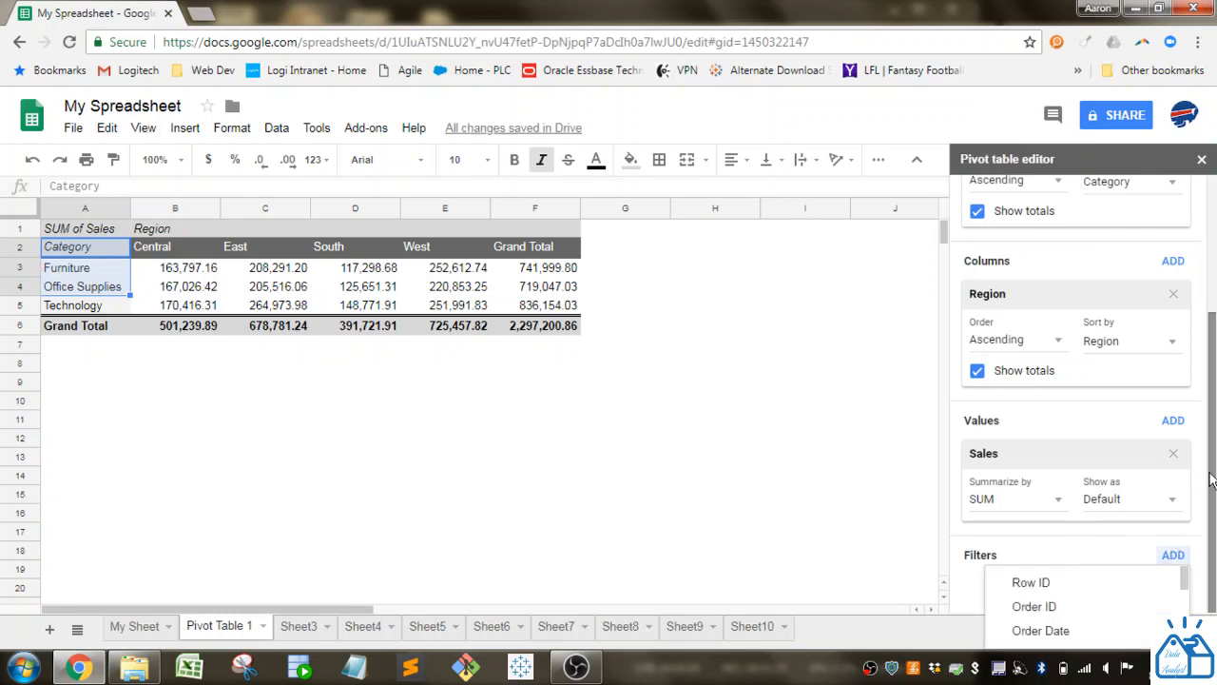
scroll(1182, 575, down, 1)
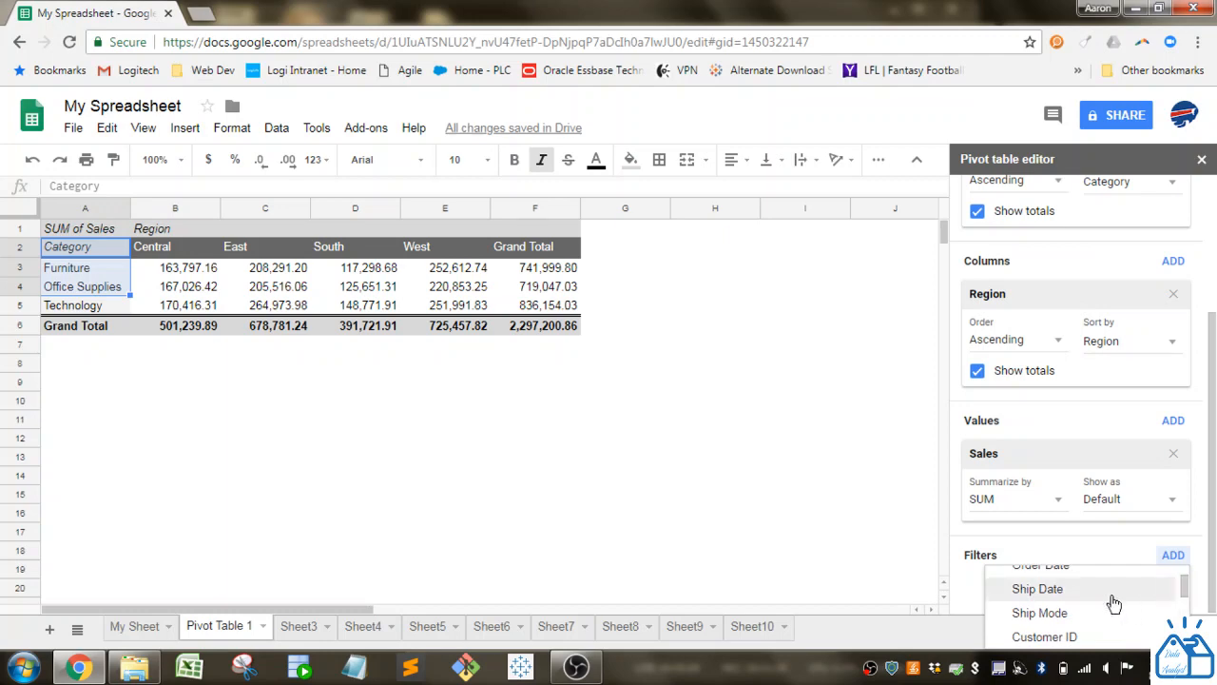
click(1078, 612)
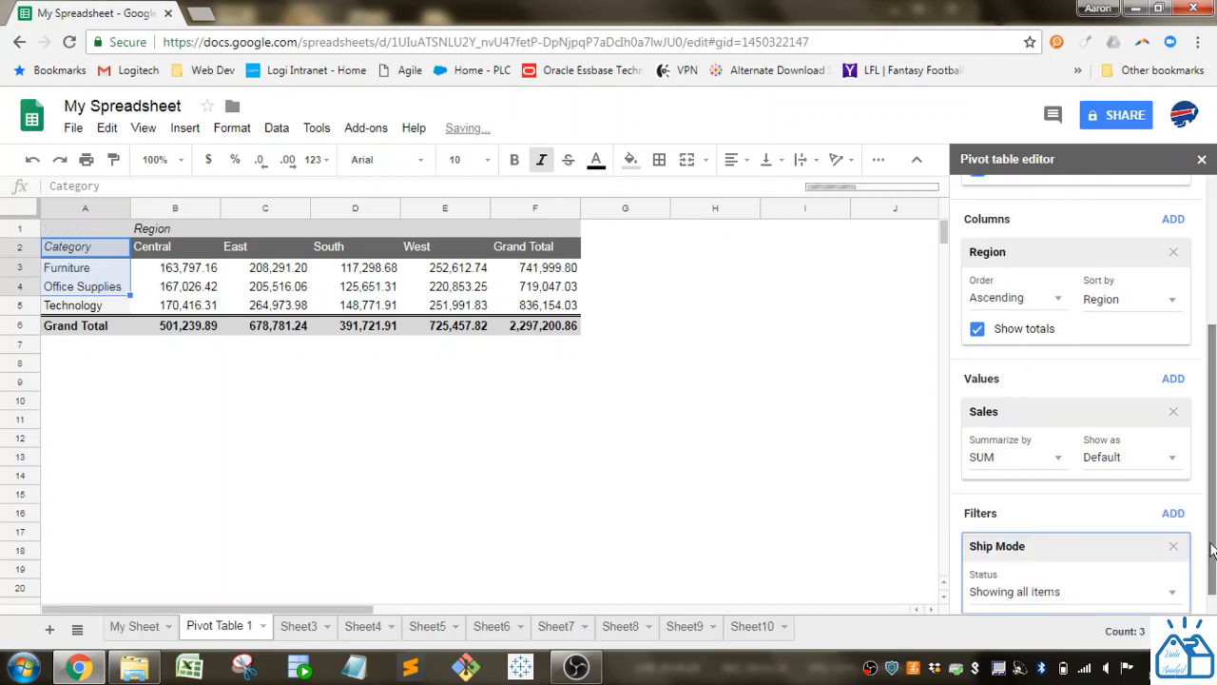
scroll(1205, 602, down, 1)
click(1172, 562)
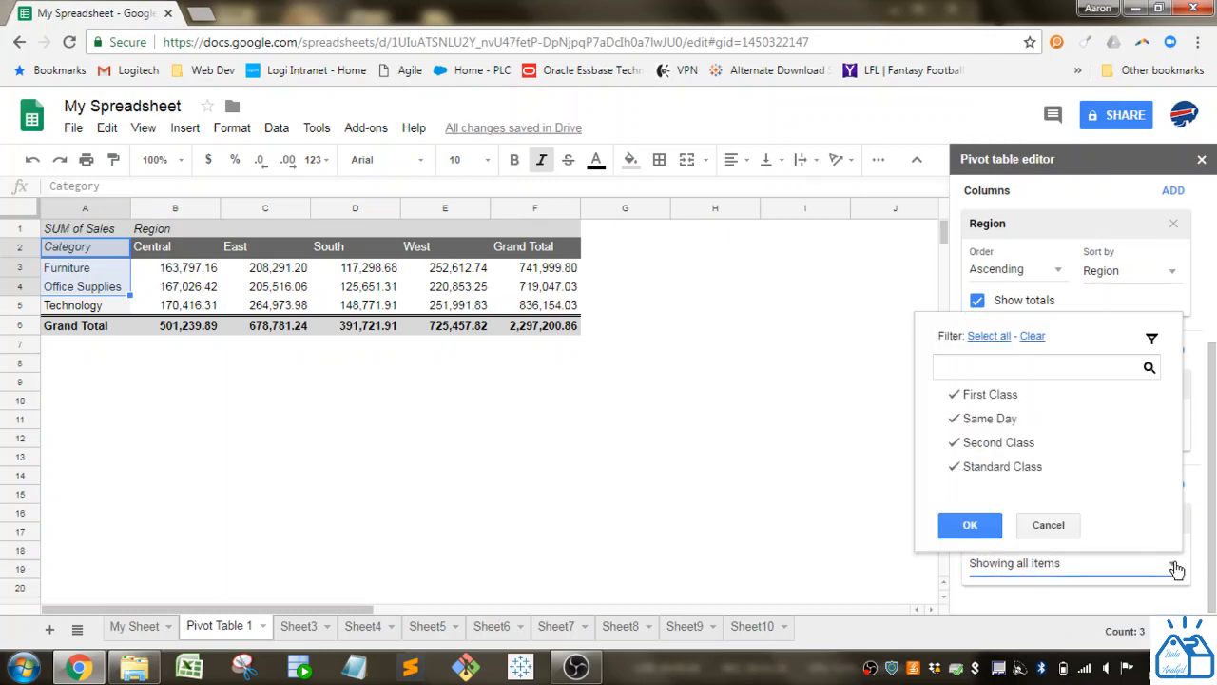
click(1043, 417)
click(1027, 443)
click(1025, 467)
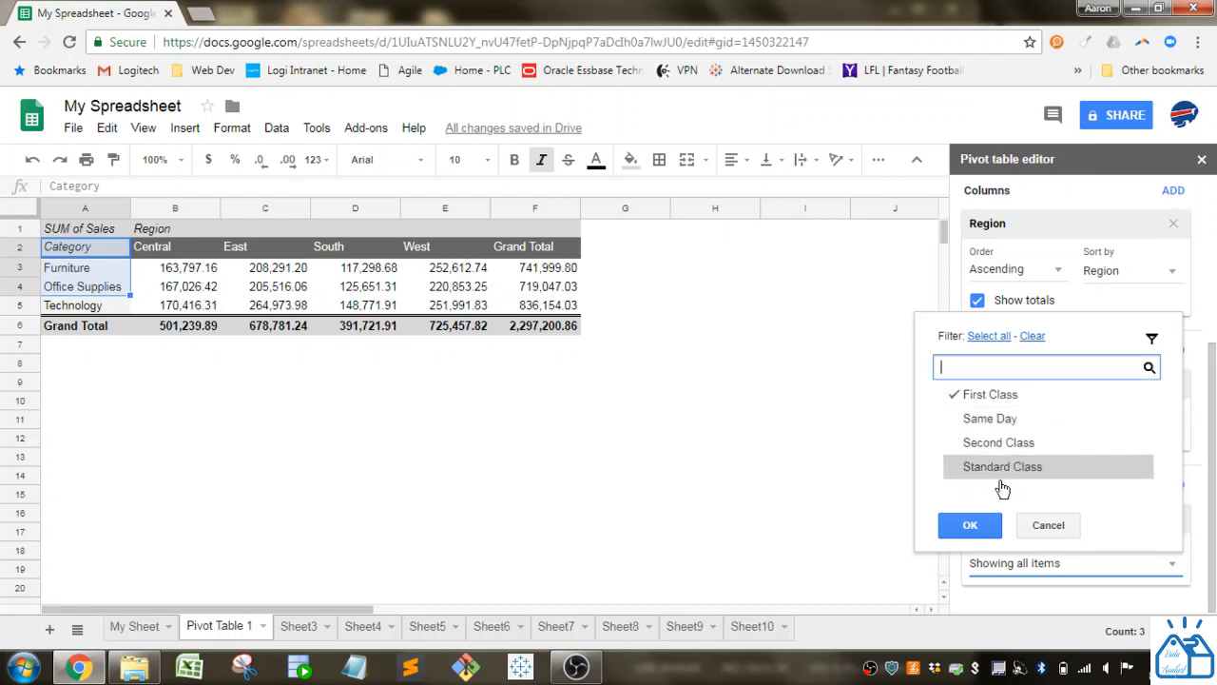
click(988, 526)
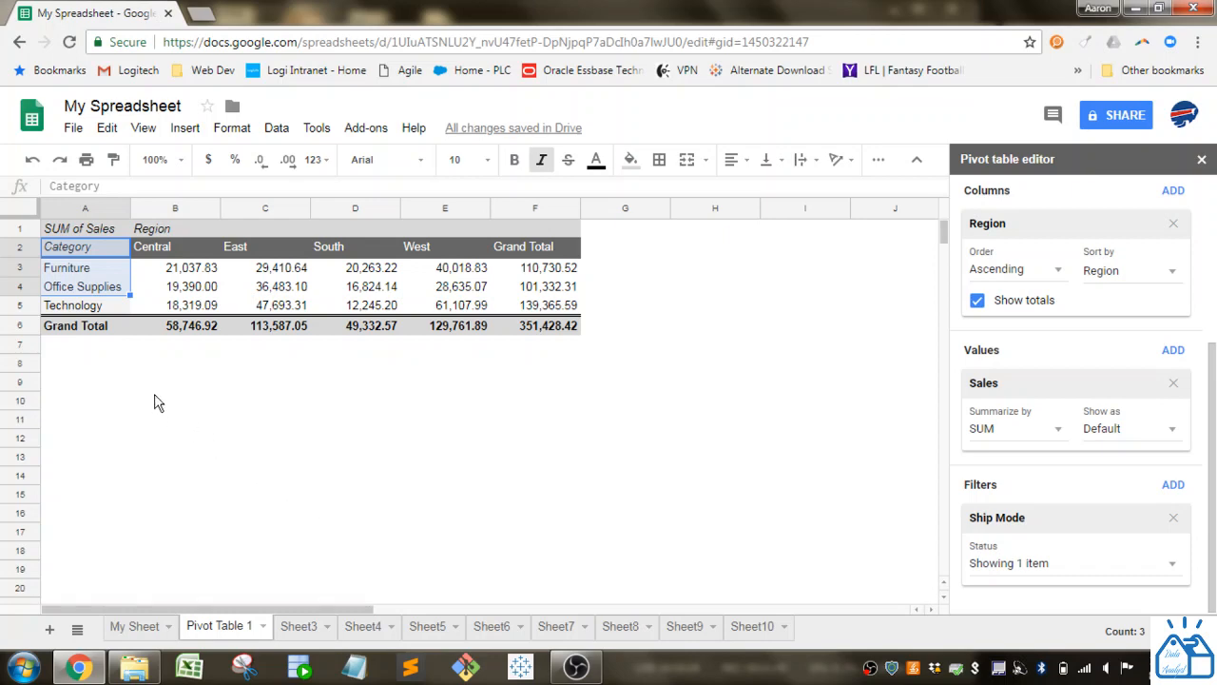
Add the Sub-Category field to the pivot table's rows beneath Category
click(189, 288)
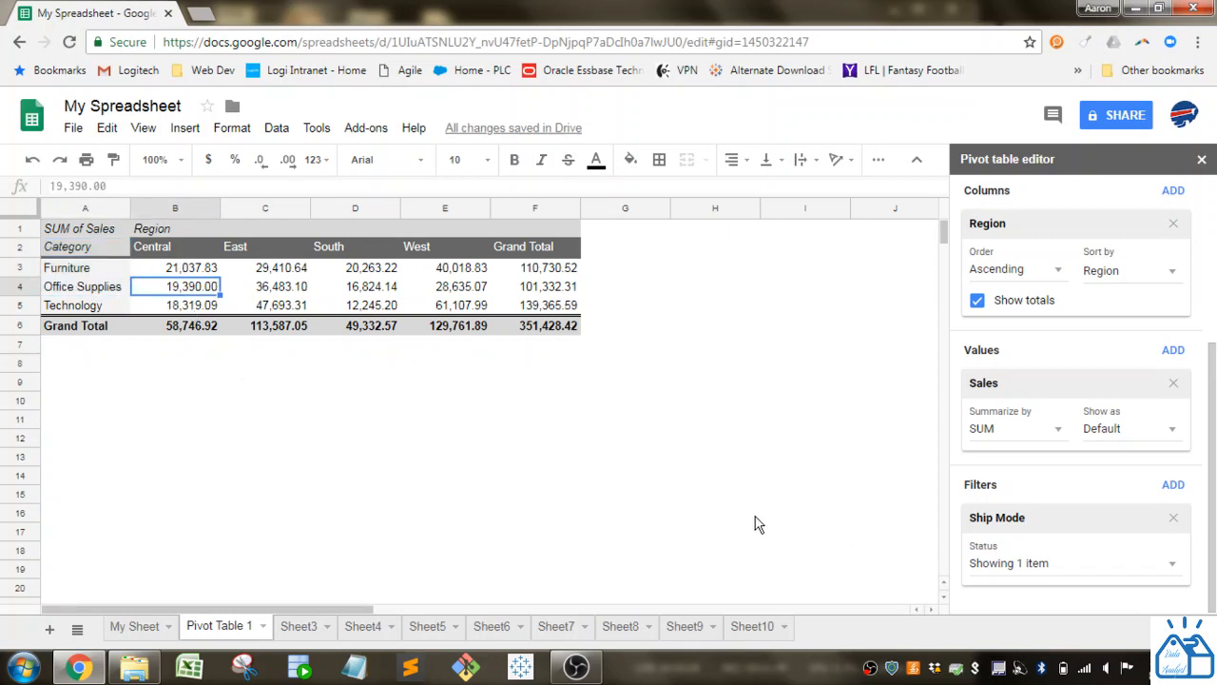
click(99, 291)
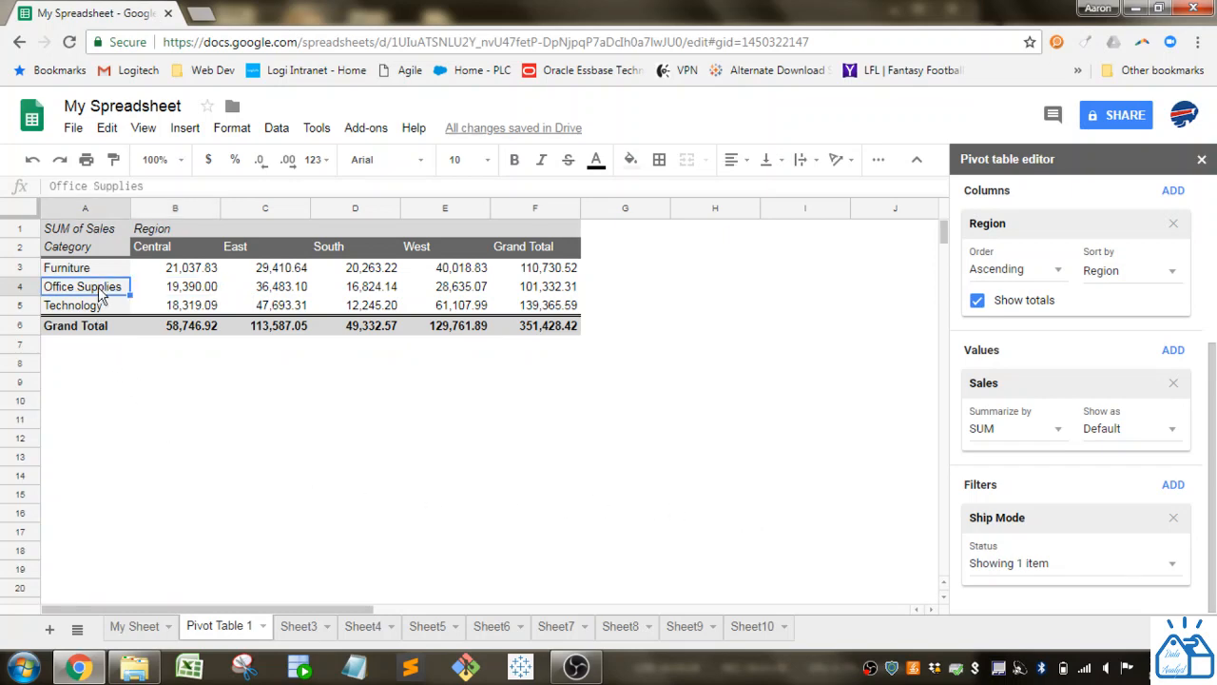
drag(1213, 450, 1213, 304)
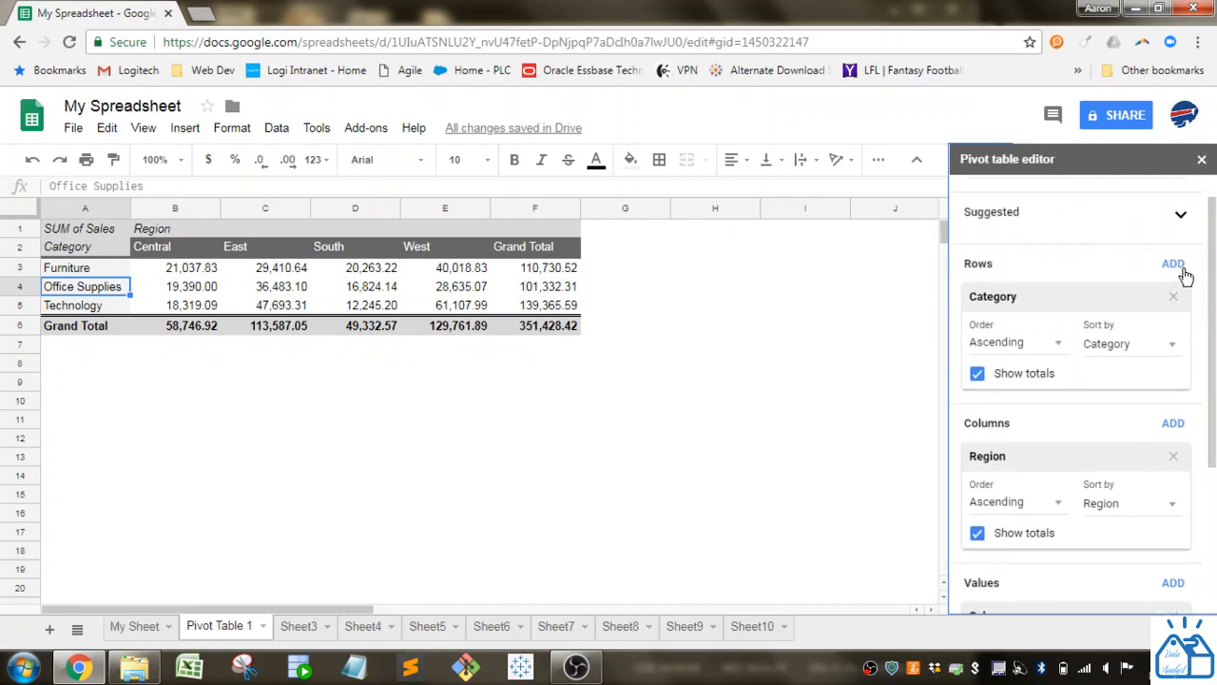
click(1172, 263)
scroll(1151, 427, down, 2)
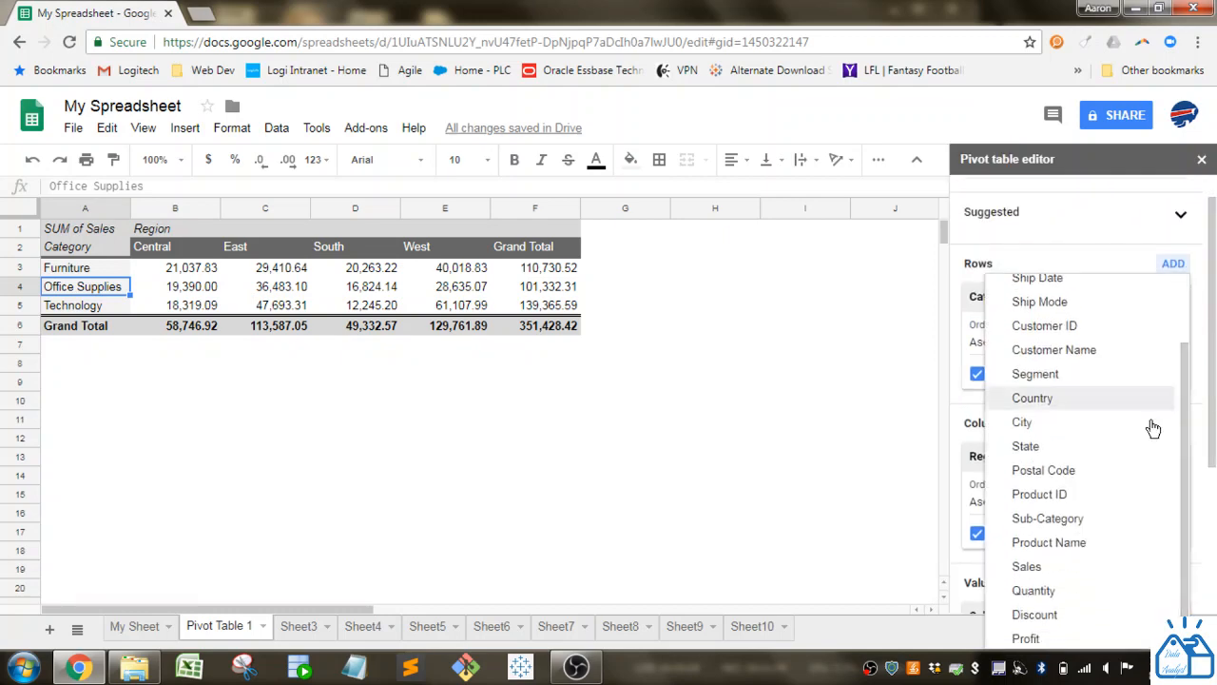
click(1046, 519)
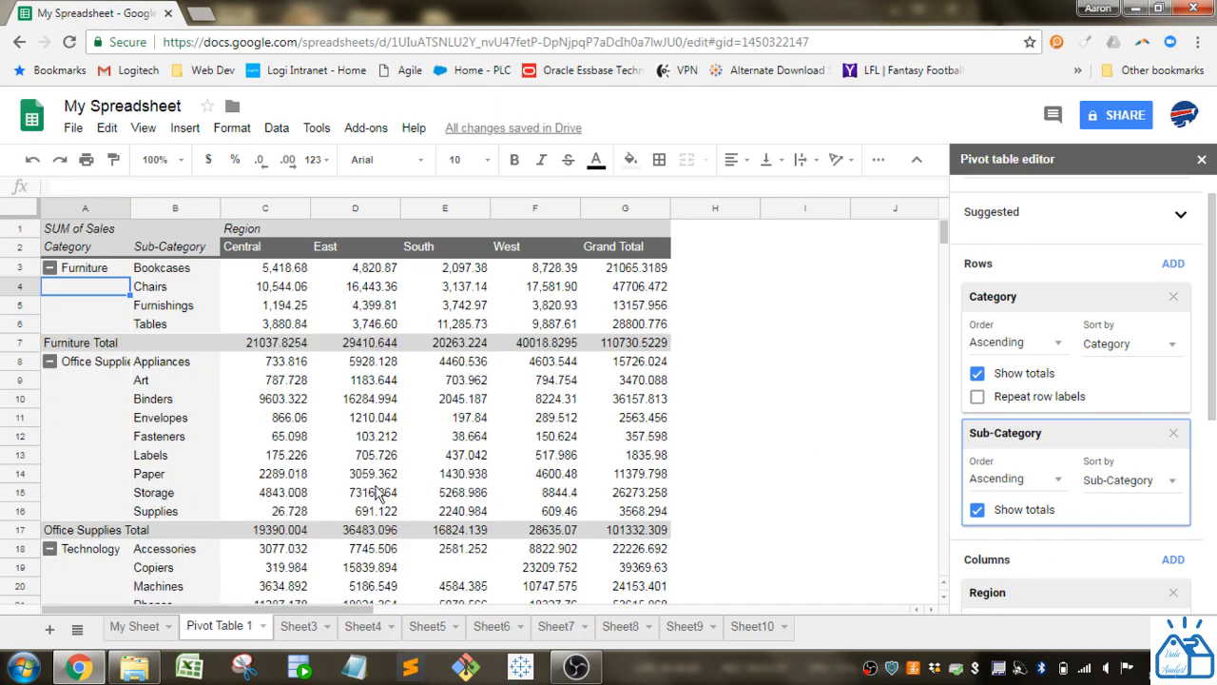
Examine the Furniture sub-categories, the Furniture Total row, and the Grand Total row and column
drag(186, 269, 183, 321)
click(100, 271)
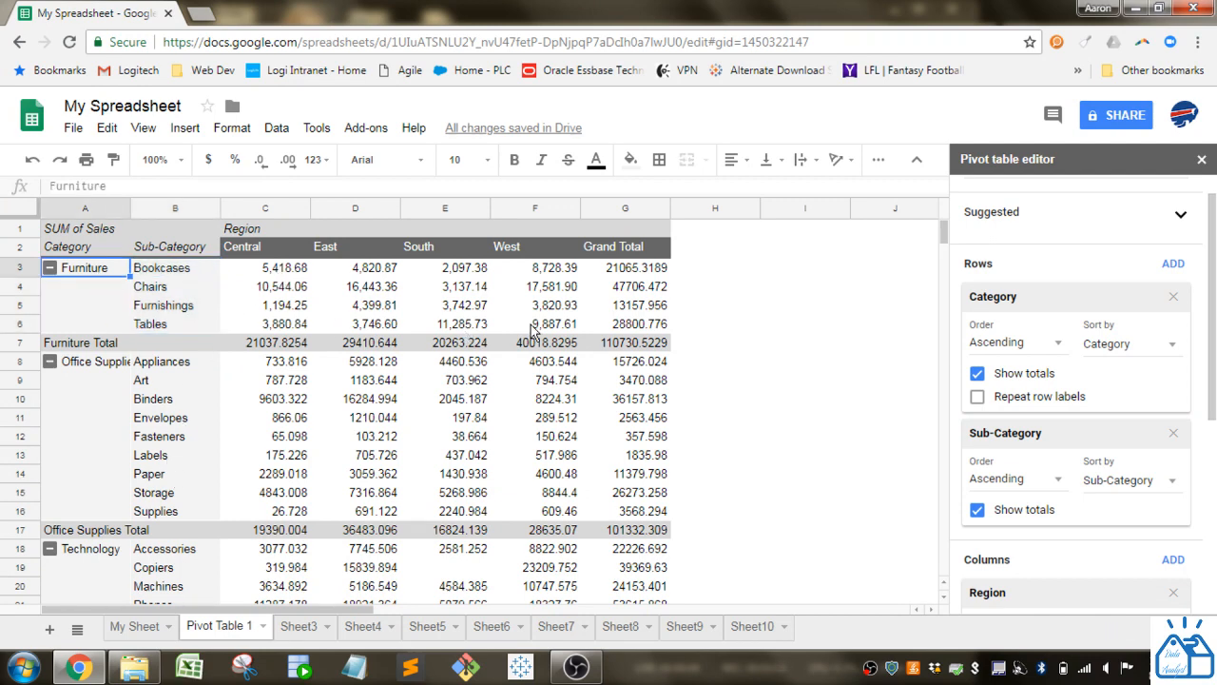
click(23, 342)
scroll(23, 342, down, 2)
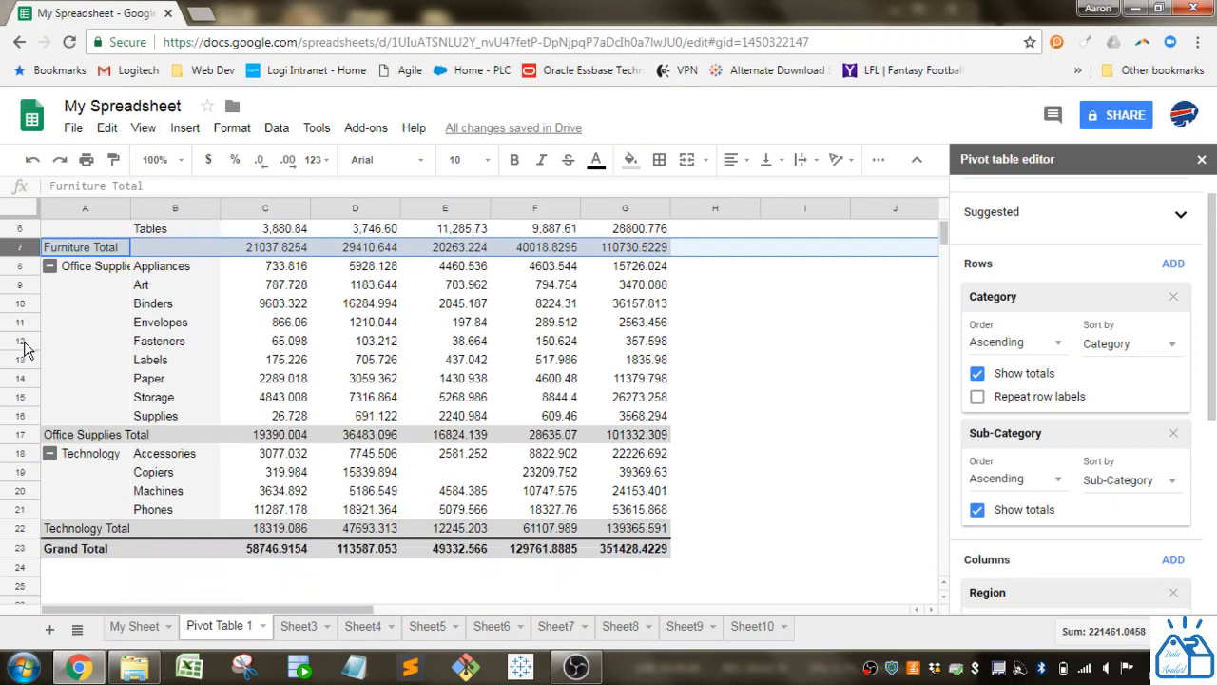
click(23, 454)
scroll(22, 452, up, 5)
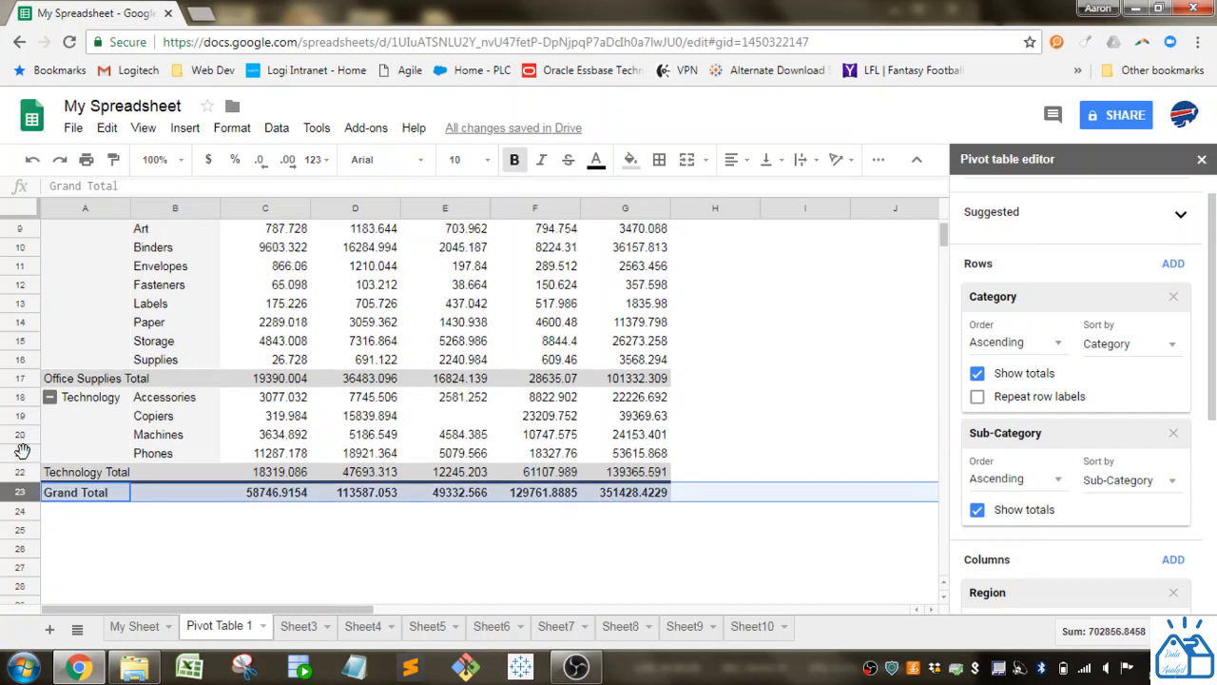
click(635, 211)
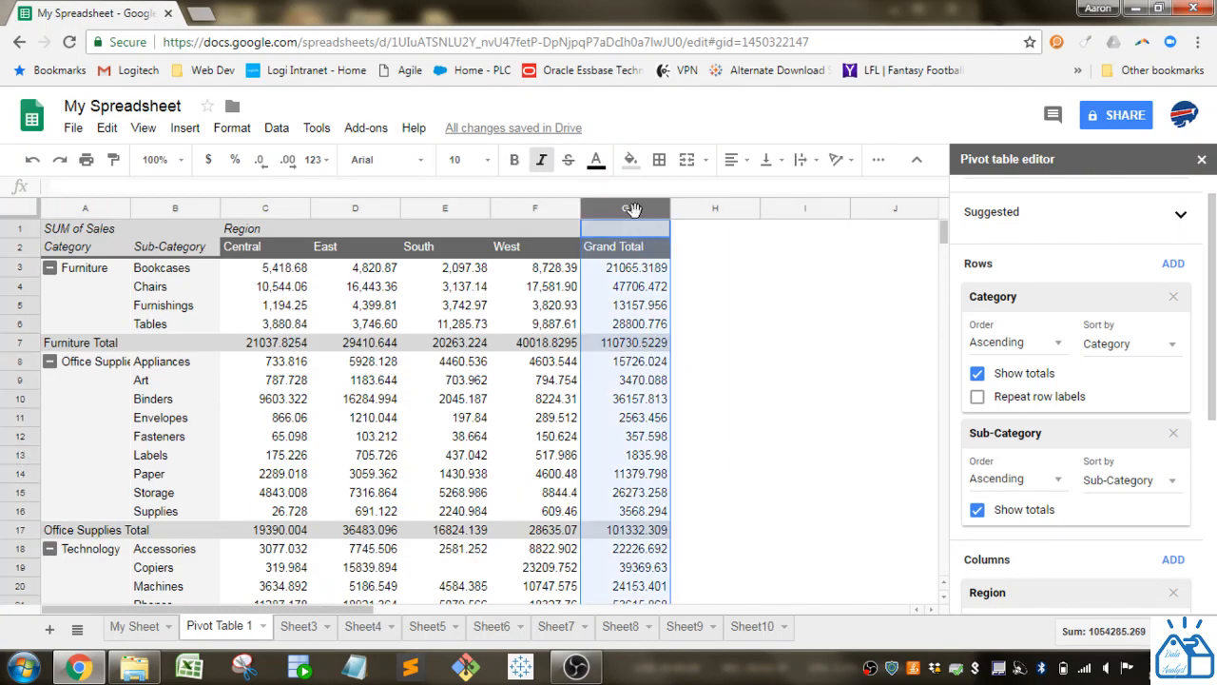
click(25, 344)
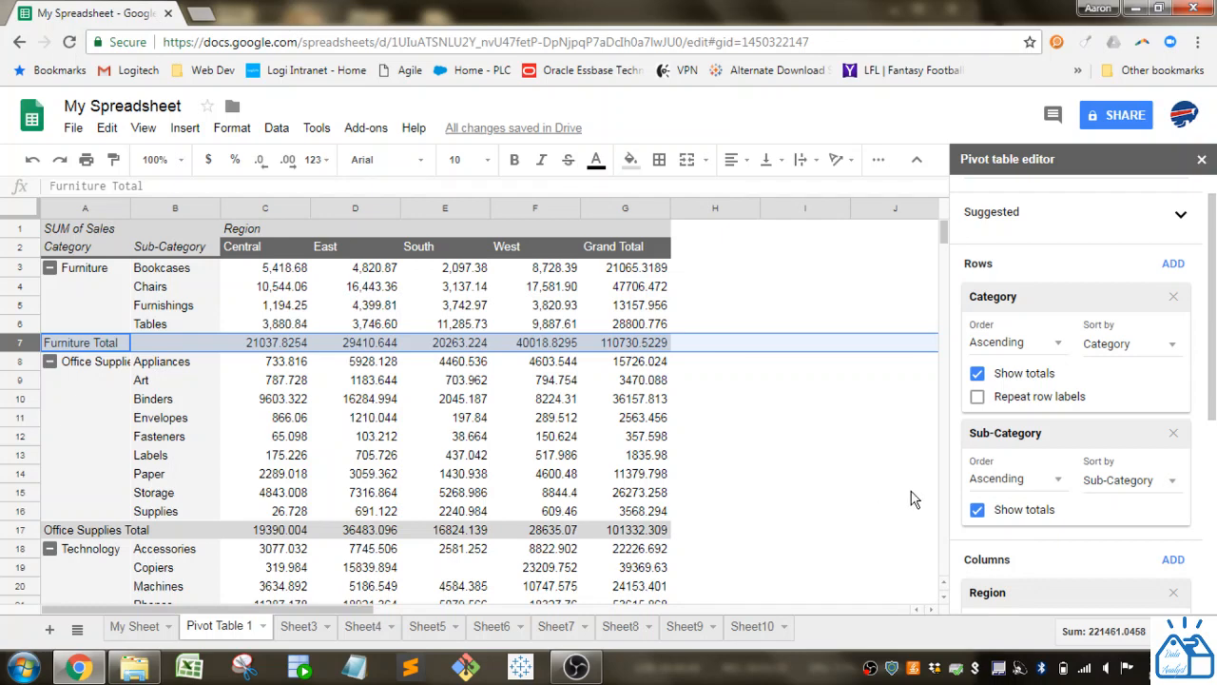
Turn off the totals for the Sub-Category and Category row fields
click(979, 511)
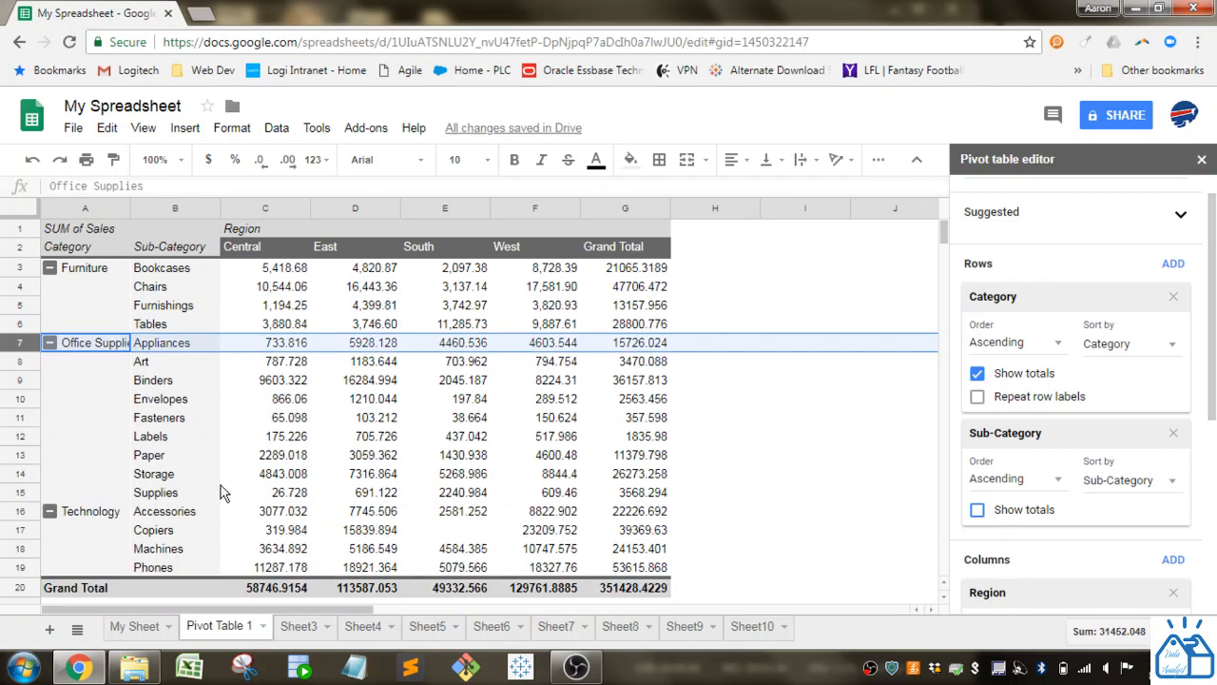
click(17, 587)
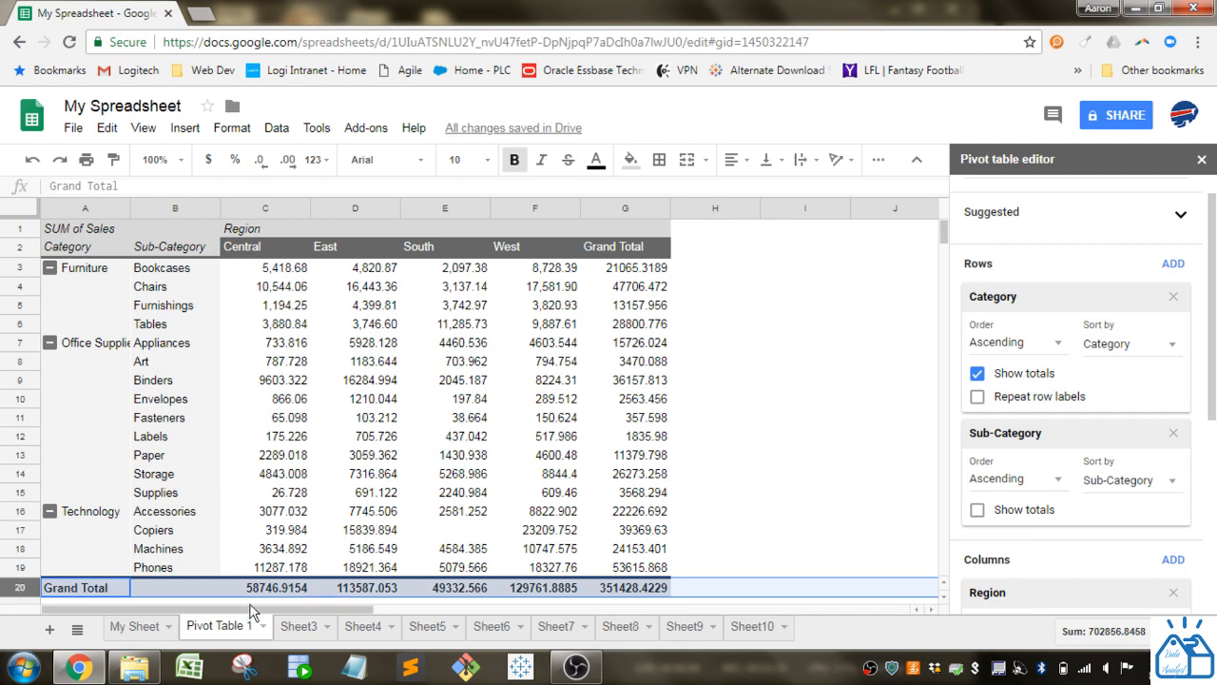
click(977, 373)
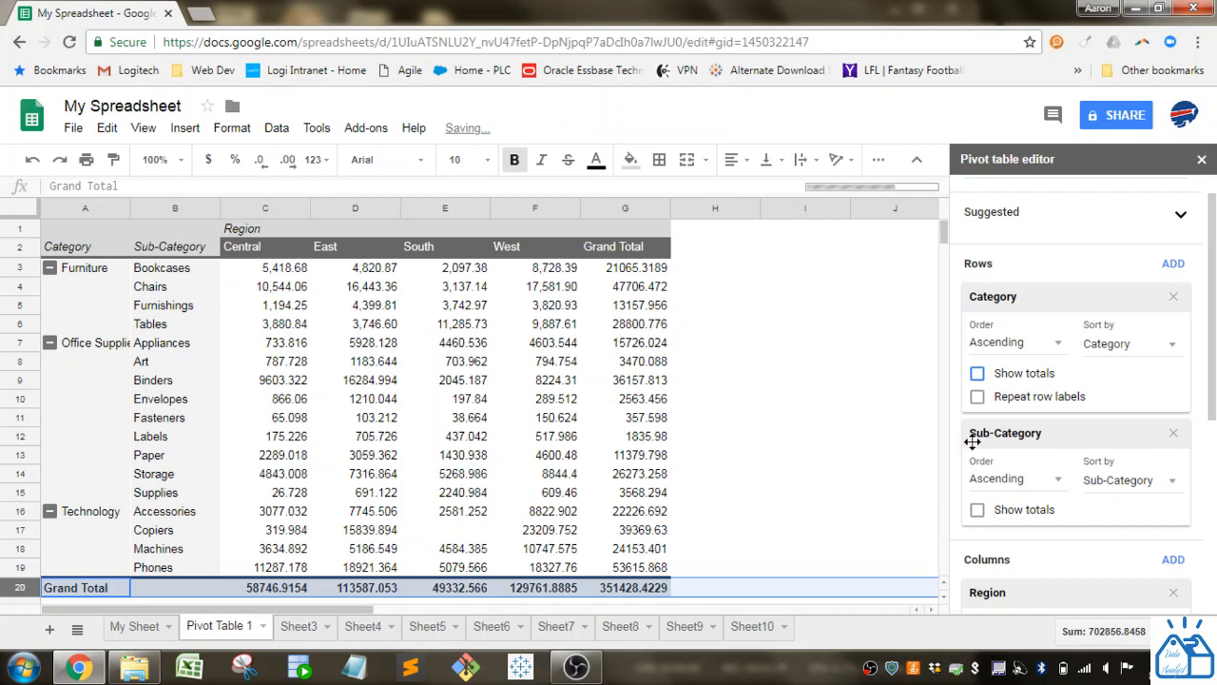
Turn off the totals for the Region column field to remove the Grand Total column from the pivot table
click(612, 207)
scroll(1146, 467, down, 1)
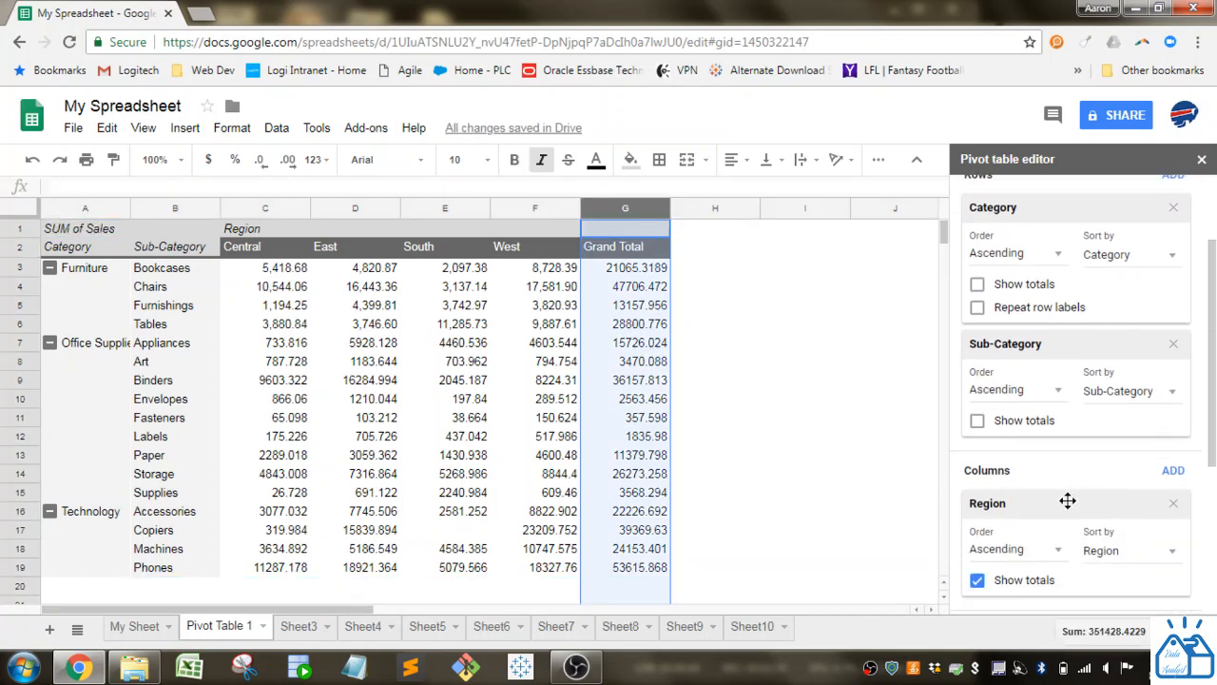
click(977, 580)
click(978, 581)
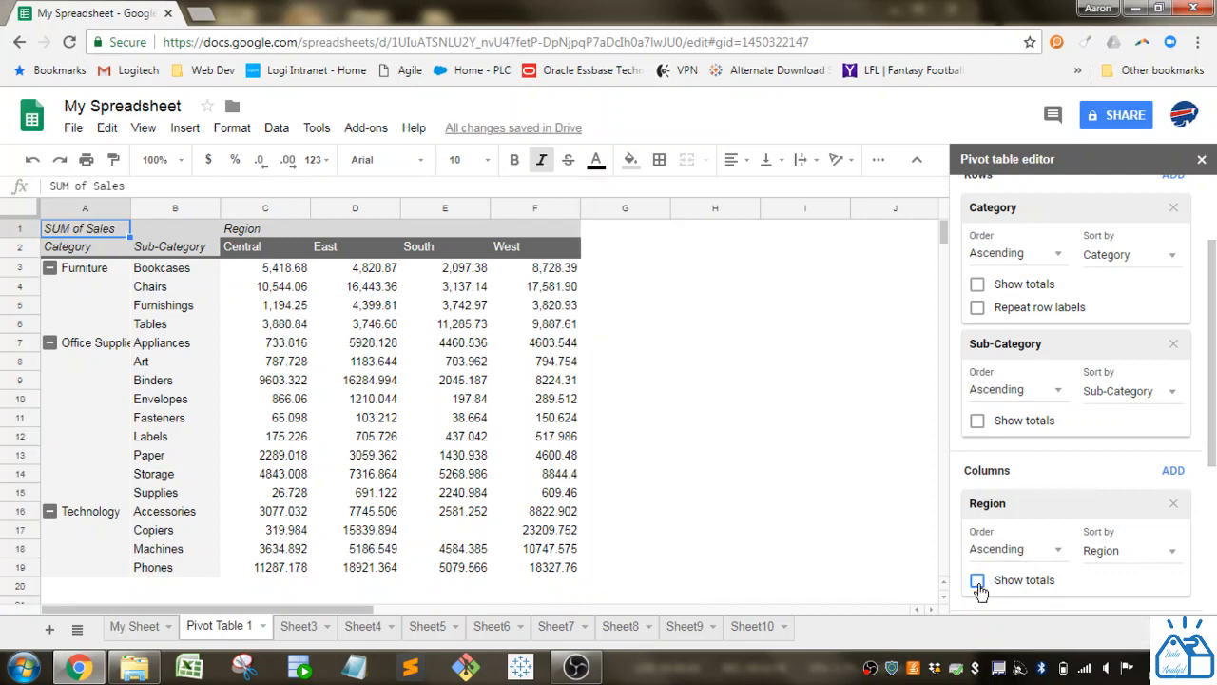
click(357, 367)
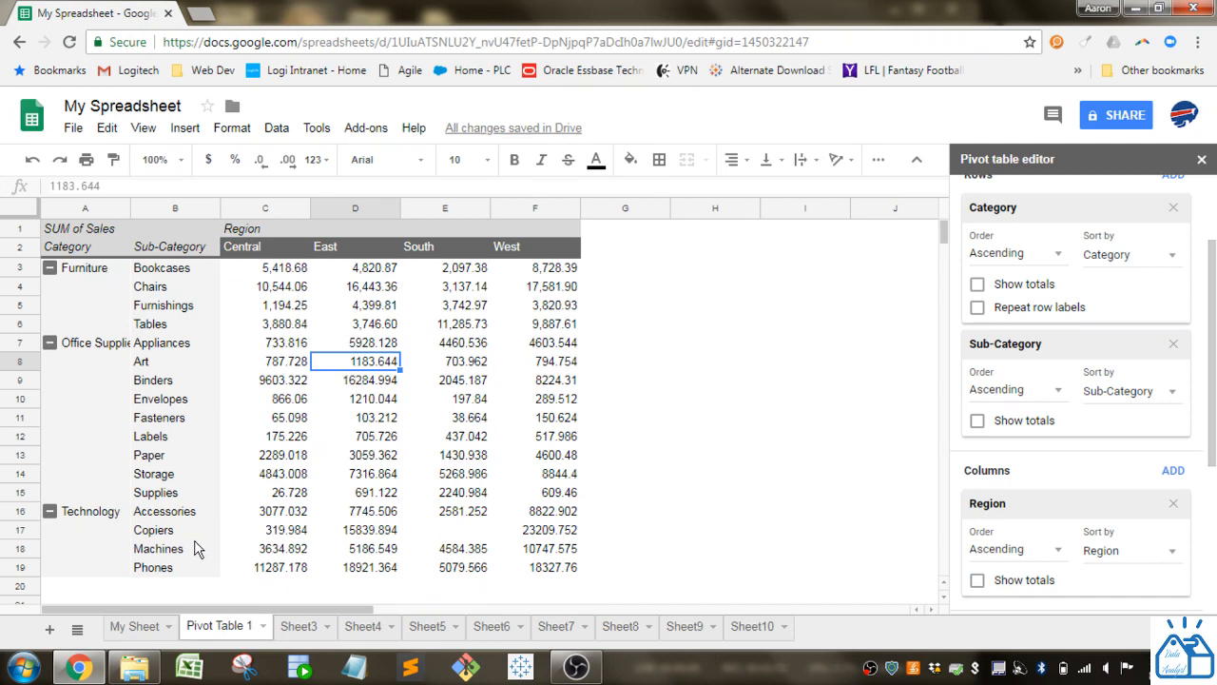
Sort the Category row field by SUM of Sales using the Grand Total, in descending order
drag(1211, 352, 1212, 302)
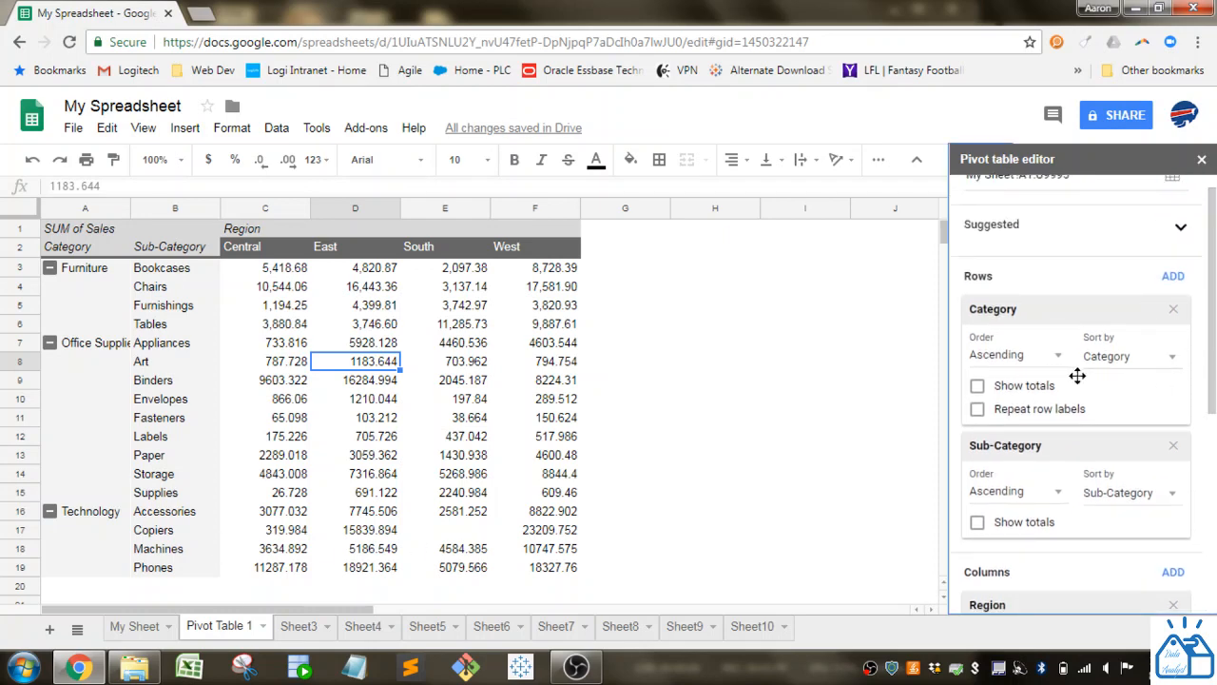
click(1150, 364)
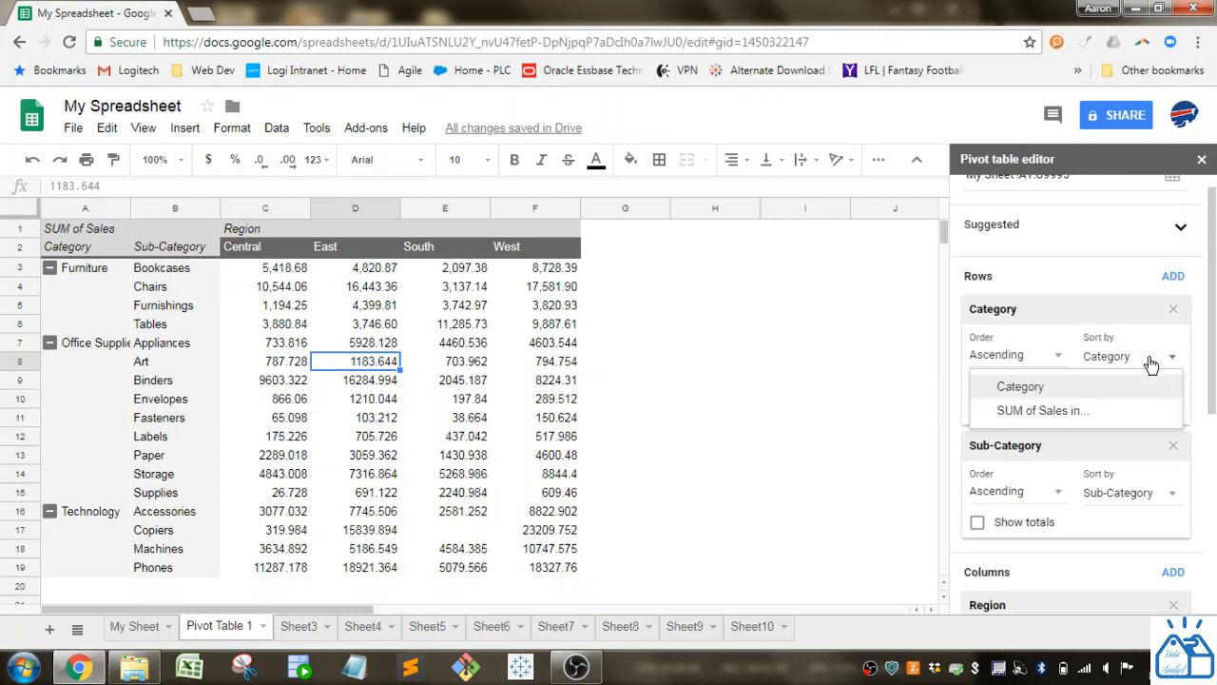
click(1114, 412)
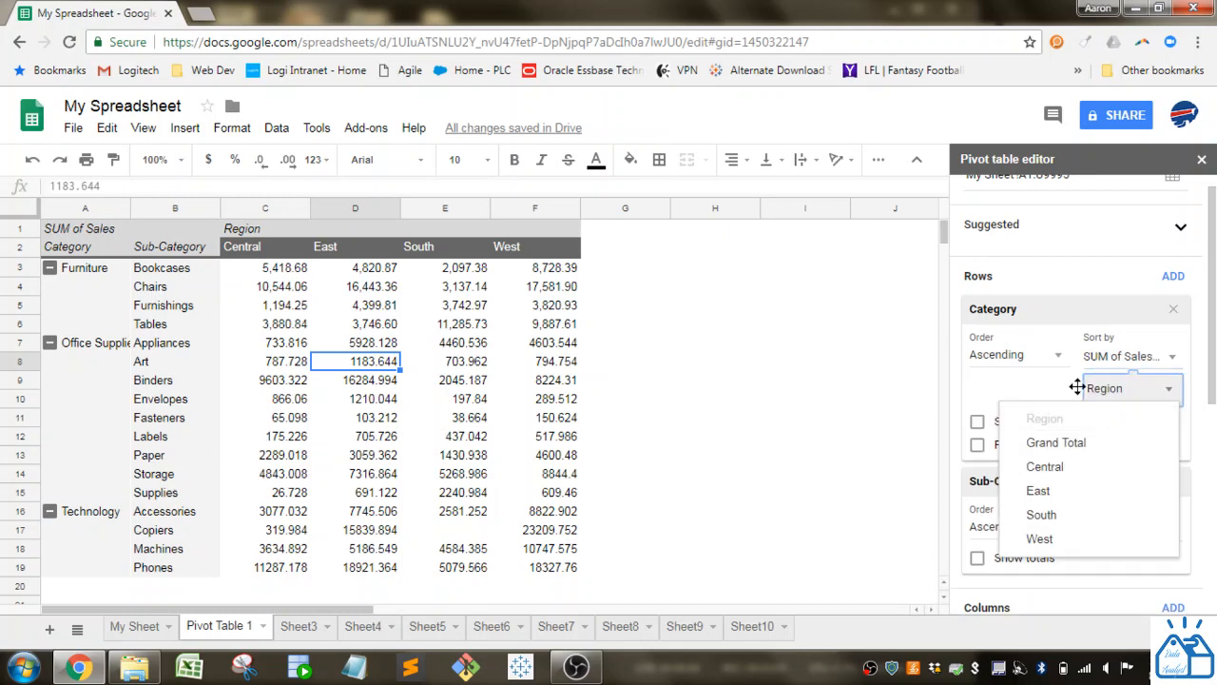
click(1077, 444)
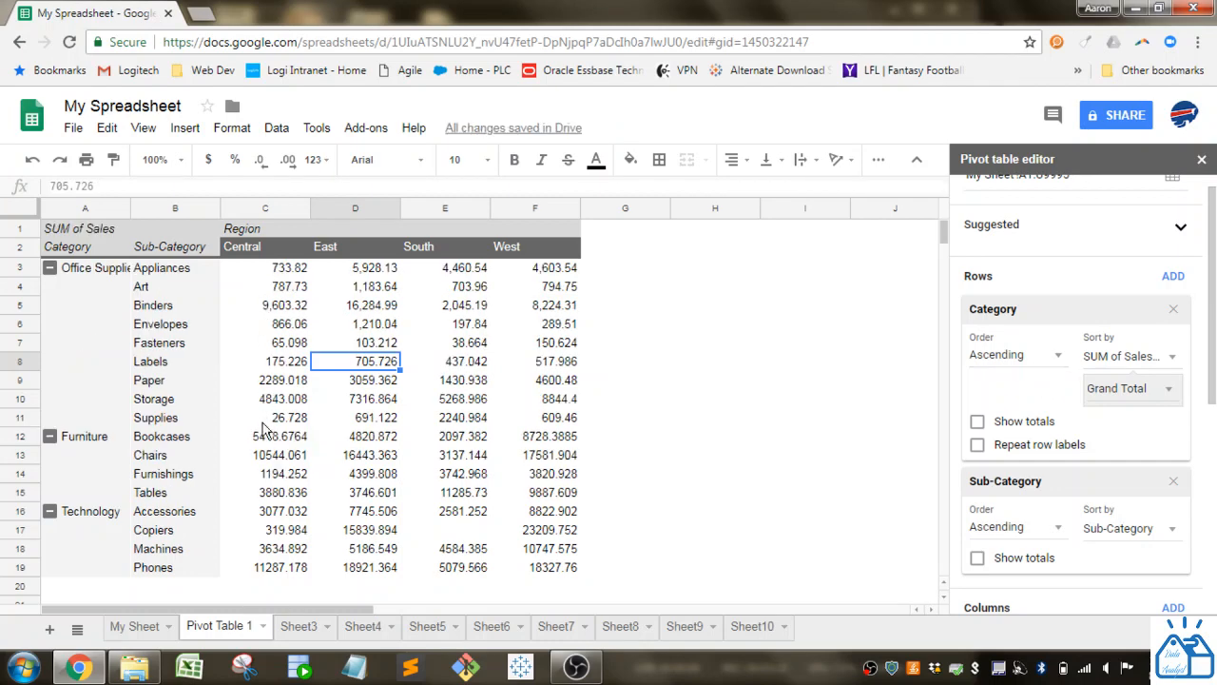
click(1057, 360)
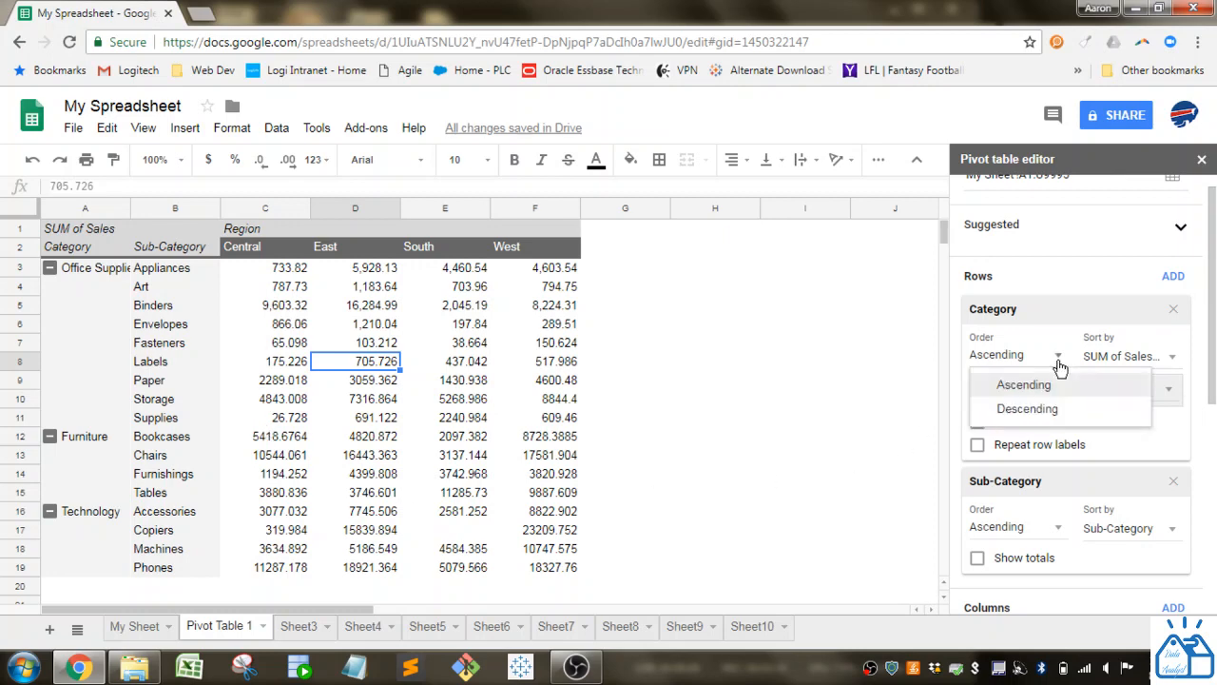
click(1043, 406)
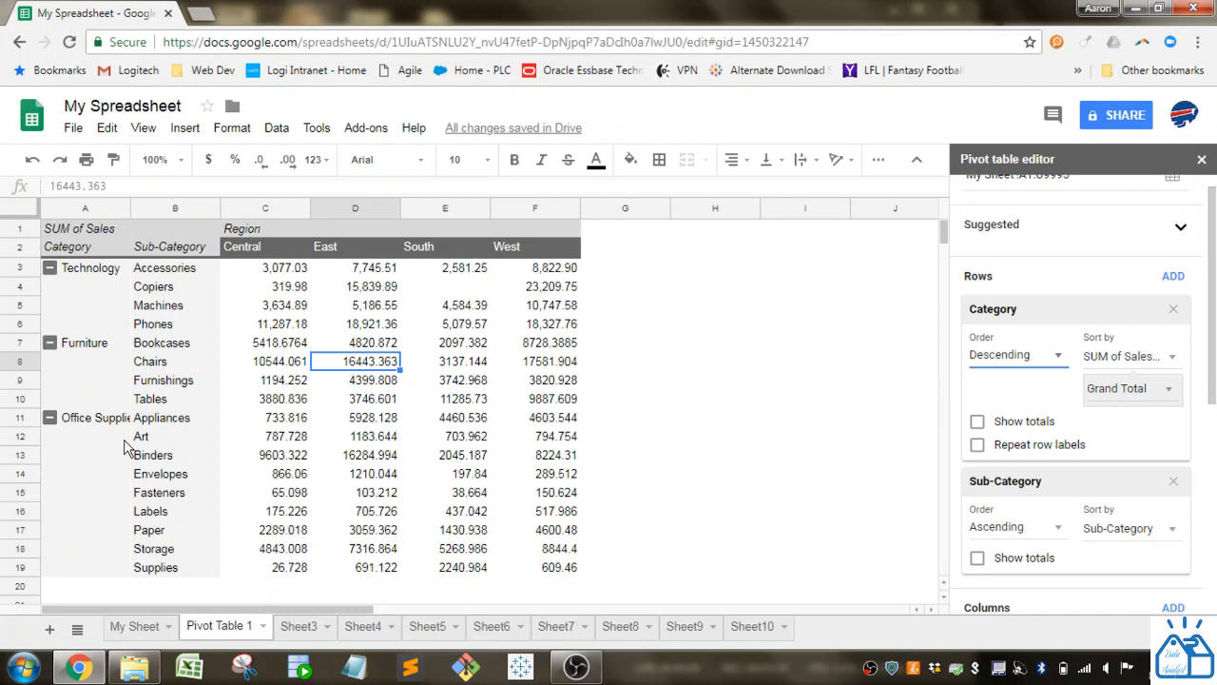
Turn on repeated row labels for the Category row field
drag(1213, 374, 1213, 402)
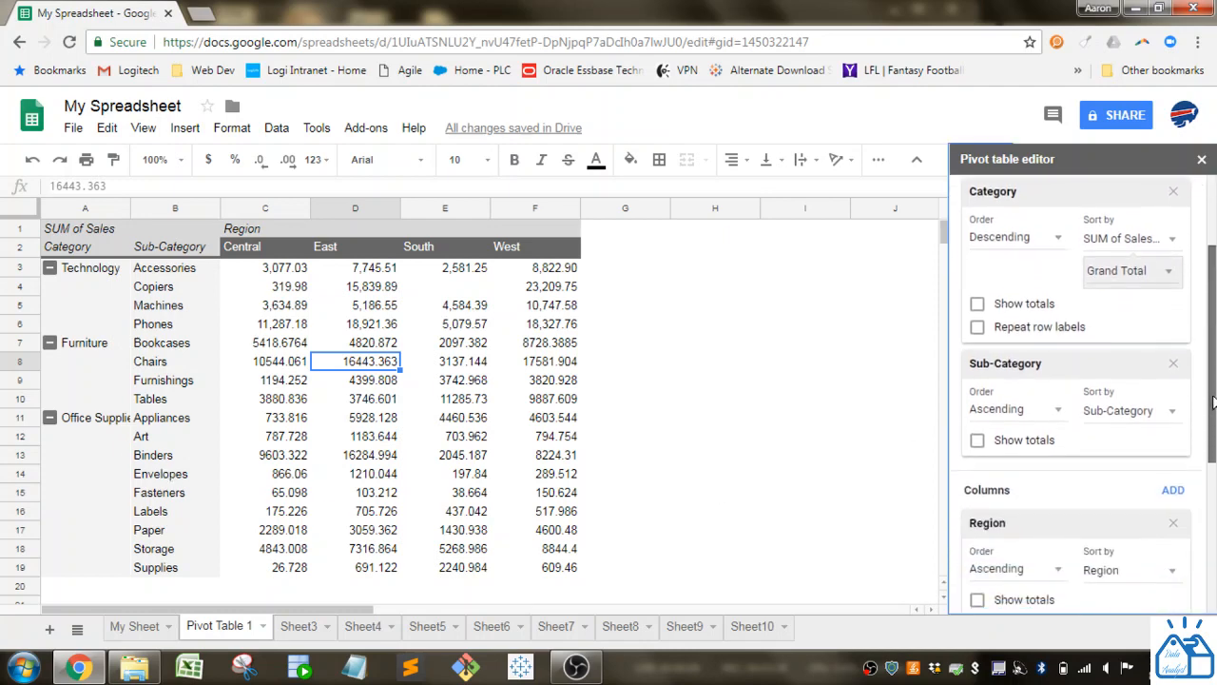
scroll(1213, 402, up, 1)
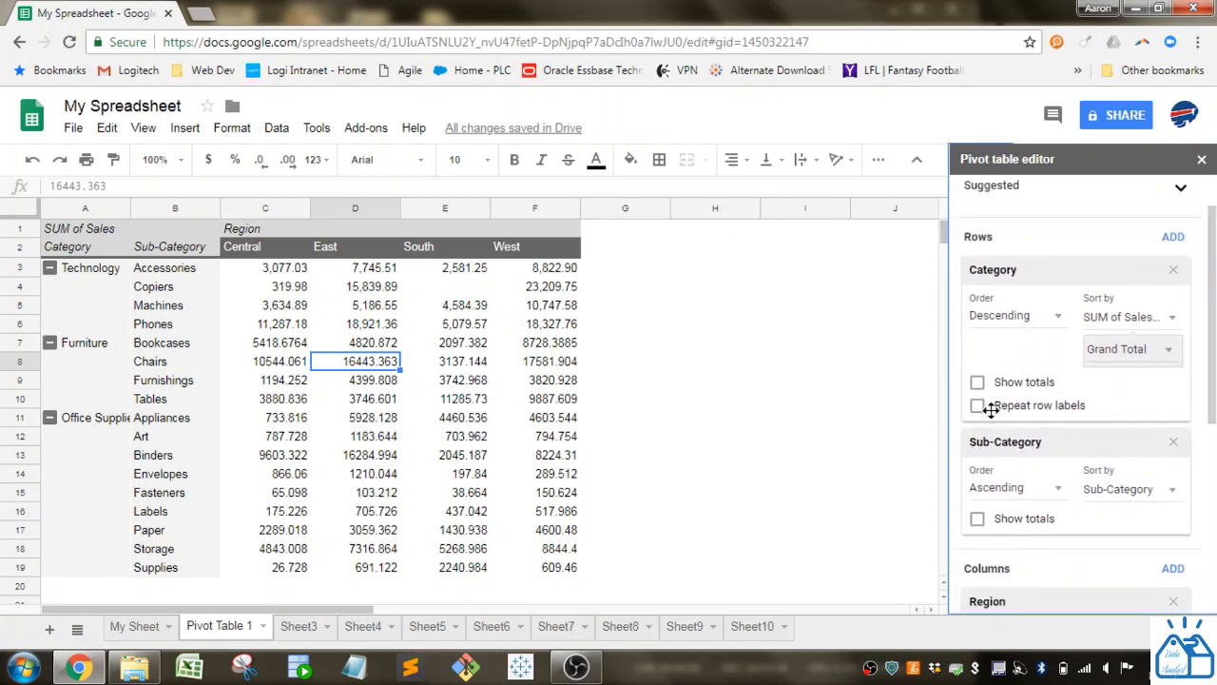
click(977, 407)
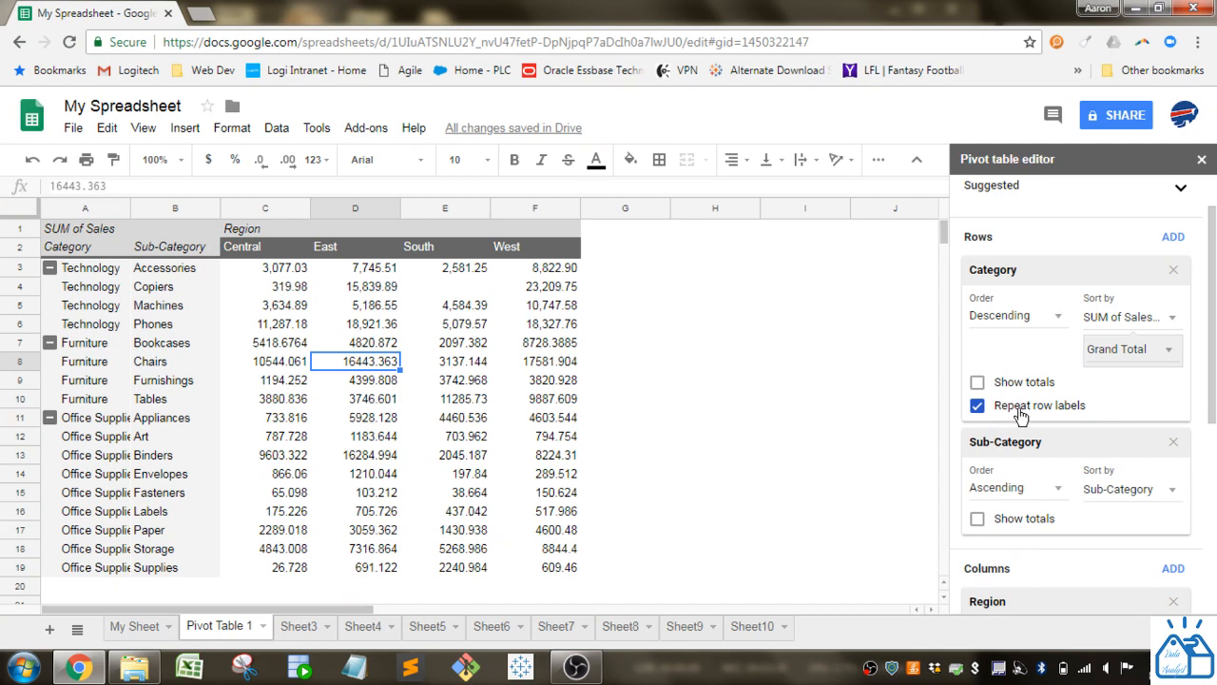
Examine the category labels on each Technology and Furniture sub-category row of the pivot table
click(109, 290)
click(111, 307)
click(109, 326)
click(107, 344)
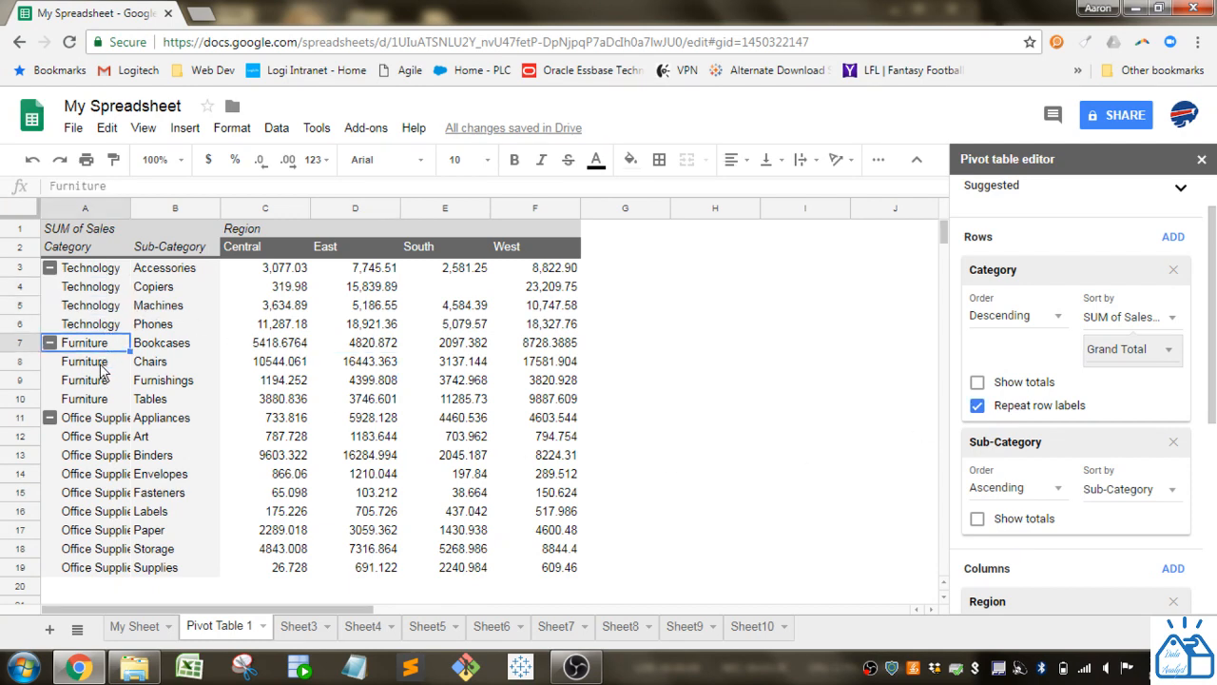
click(102, 366)
click(104, 382)
click(105, 399)
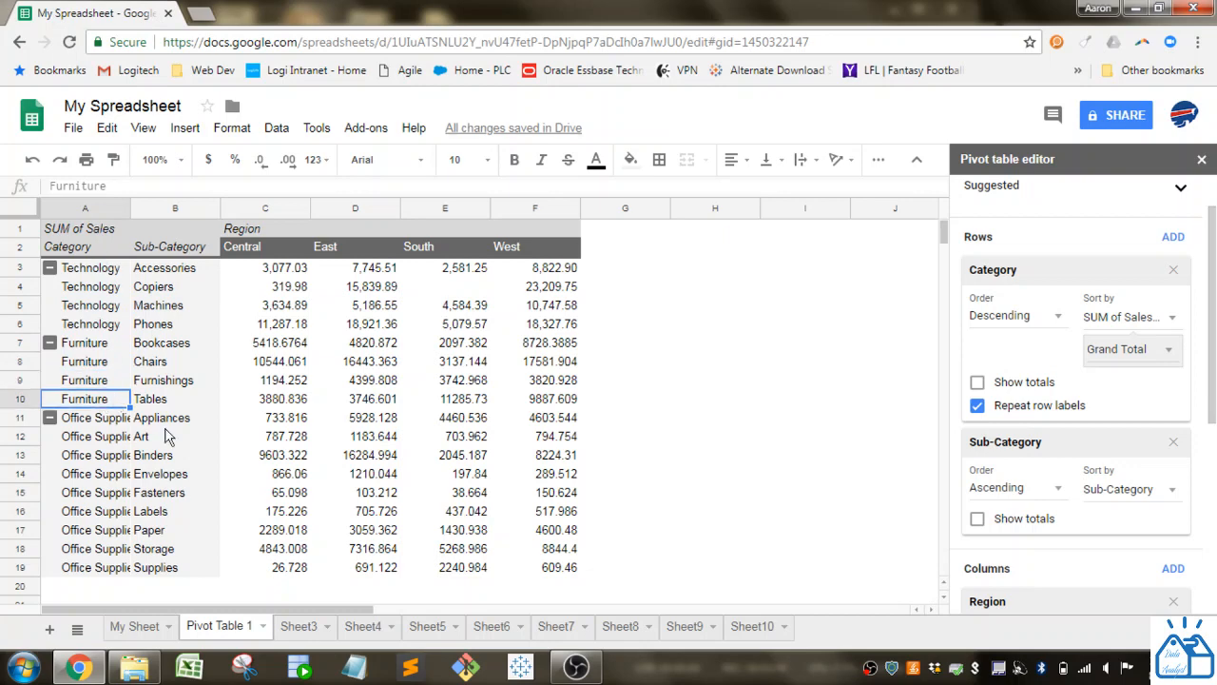
drag(1214, 276, 1214, 202)
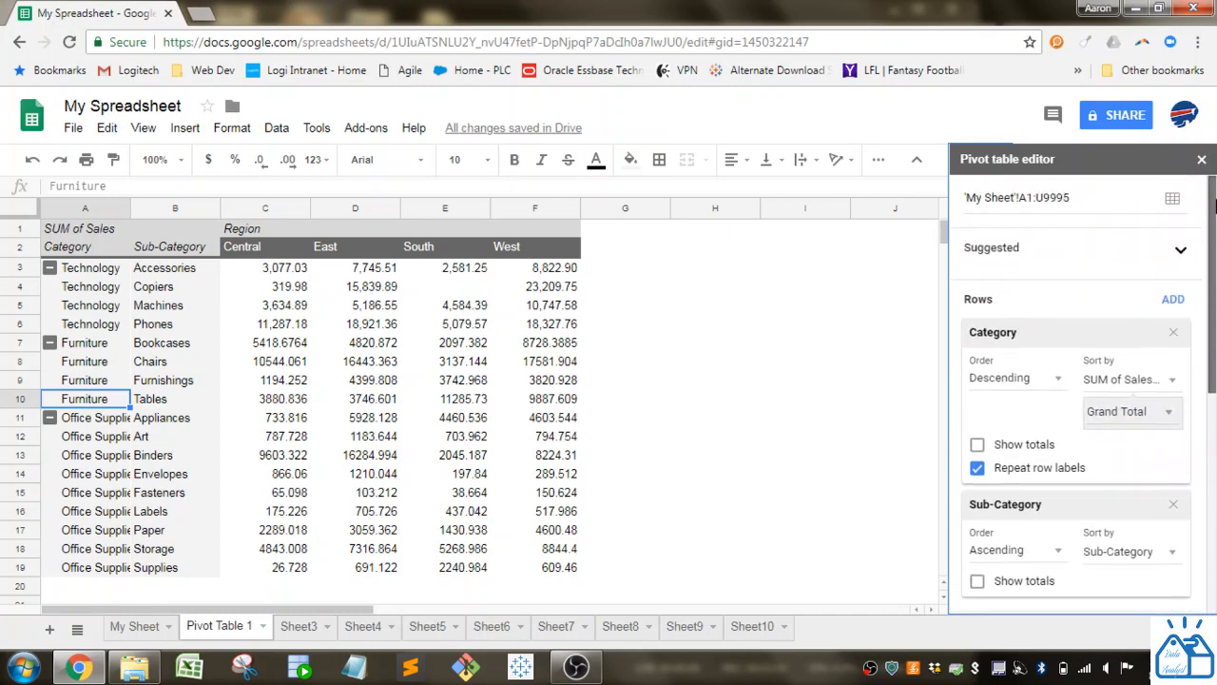